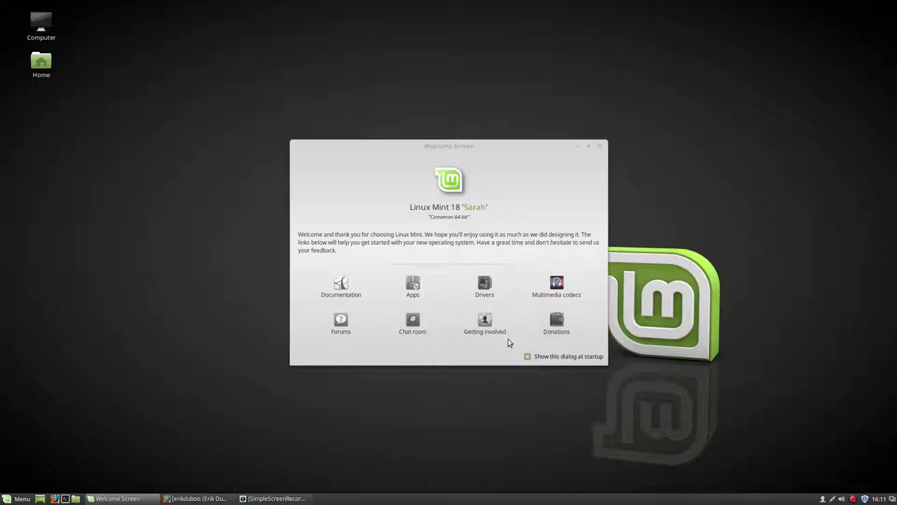
- Disable the Welcome Screen at startup, close it, and bring up a terminal with Ctrl+Alt+T
click(527, 356)
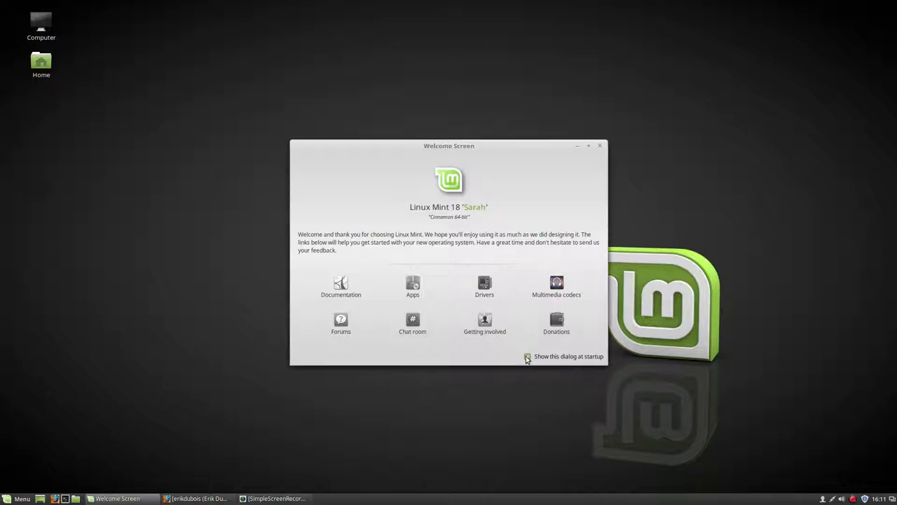
click(600, 146)
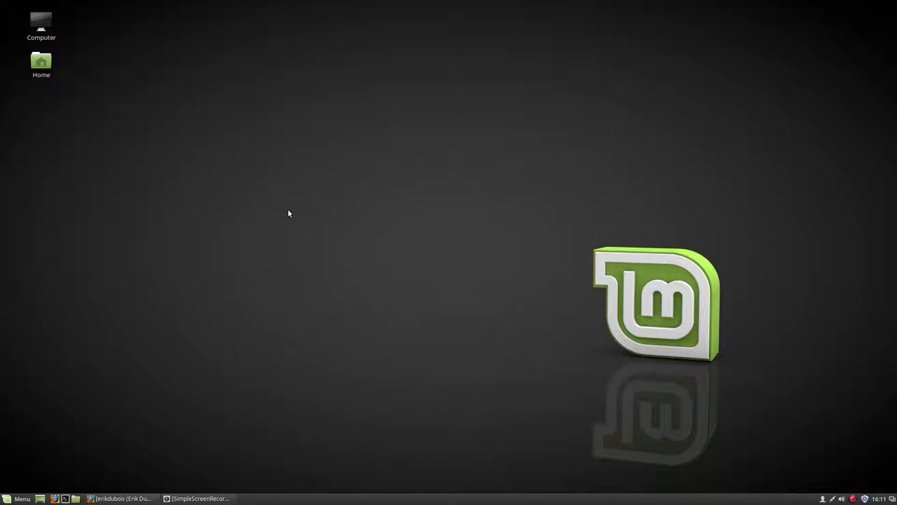
key(ctrl+alt+t)
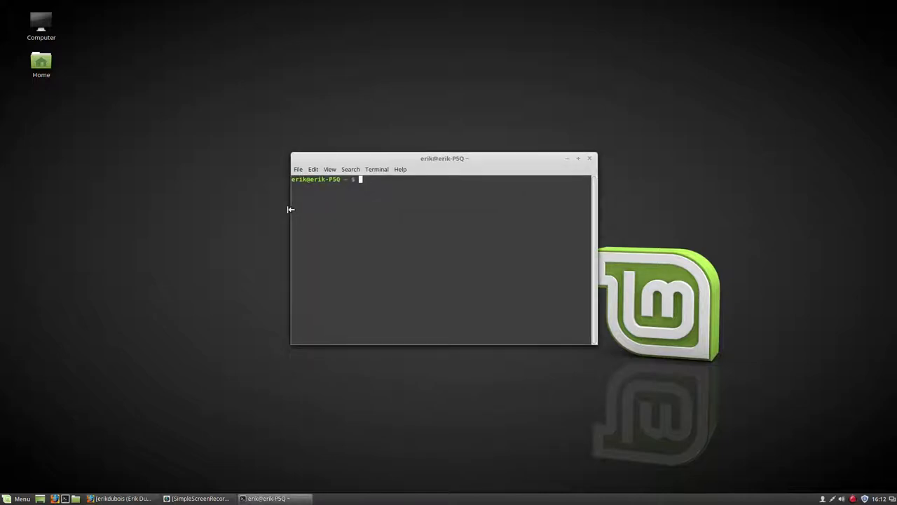
text(tuna)
text(me -a)
key(Return)
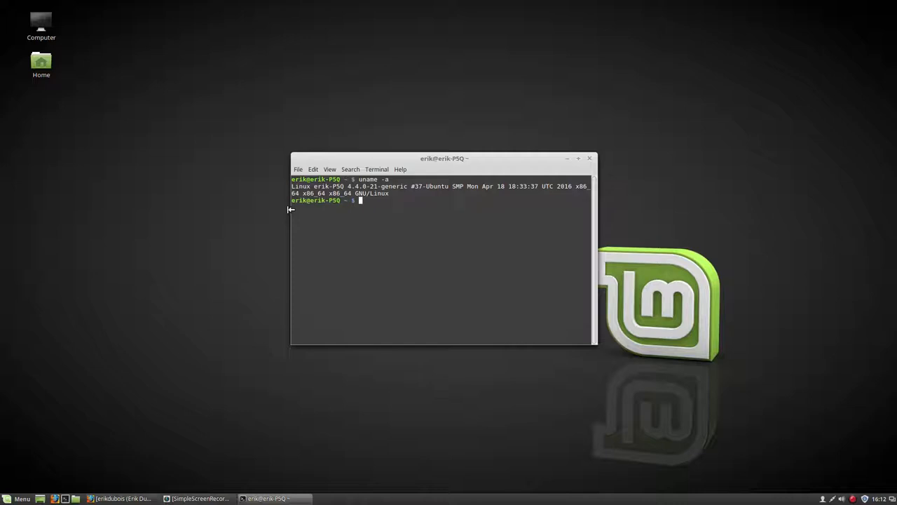
click(589, 159)
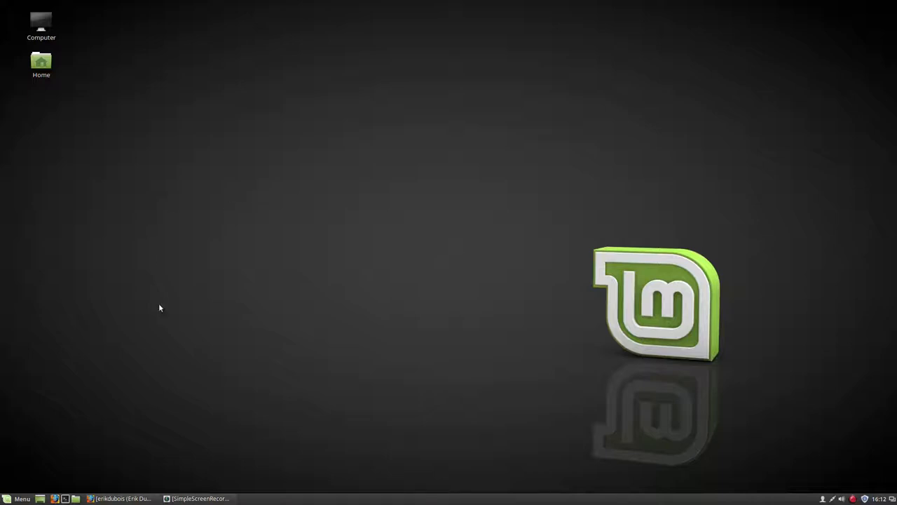
- Restore Firefox, enter the i3-on-Linux-Mint-18-Cinnamon repo and copy its HTTPS clone URL
click(124, 498)
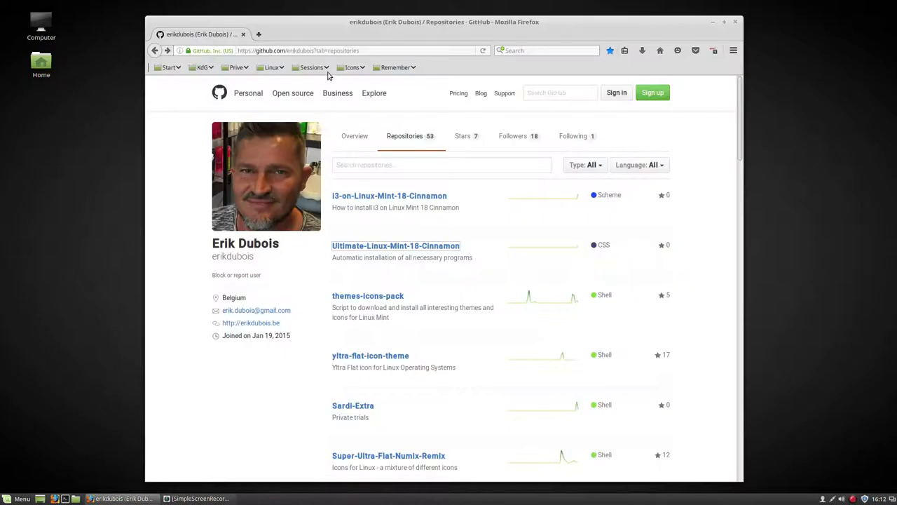
click(359, 50)
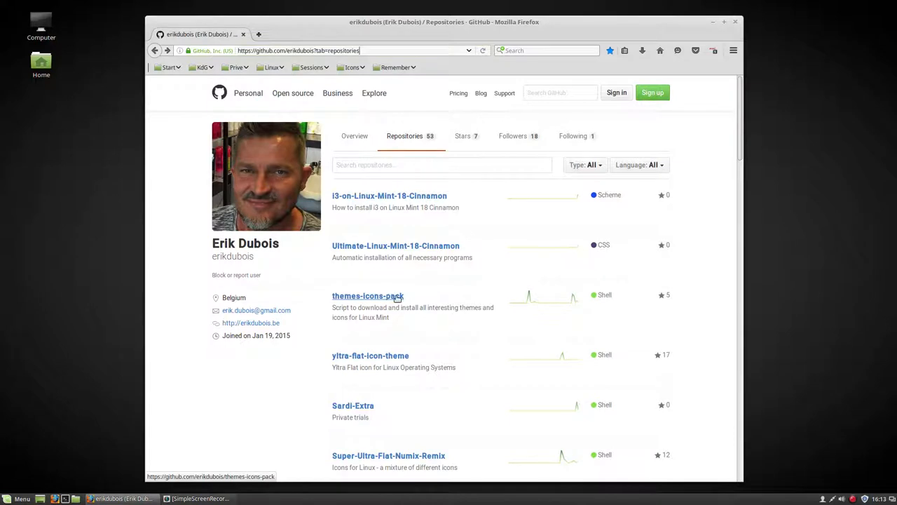
click(403, 198)
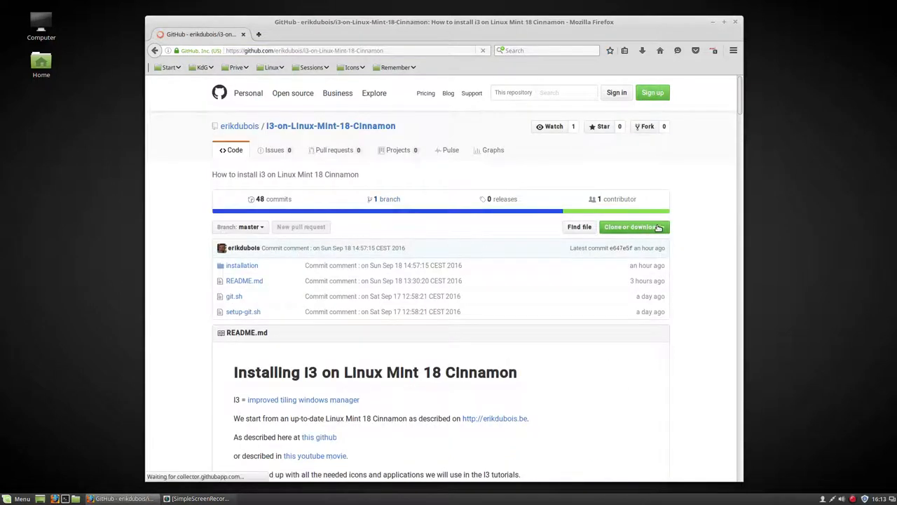
click(634, 227)
click(657, 274)
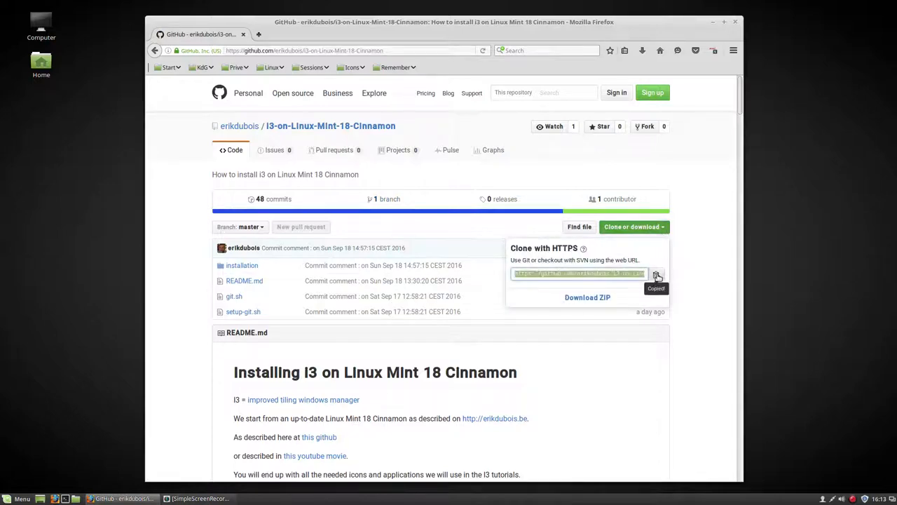
- Minimize Firefox and create a new folder named DATA in the home folder
click(715, 26)
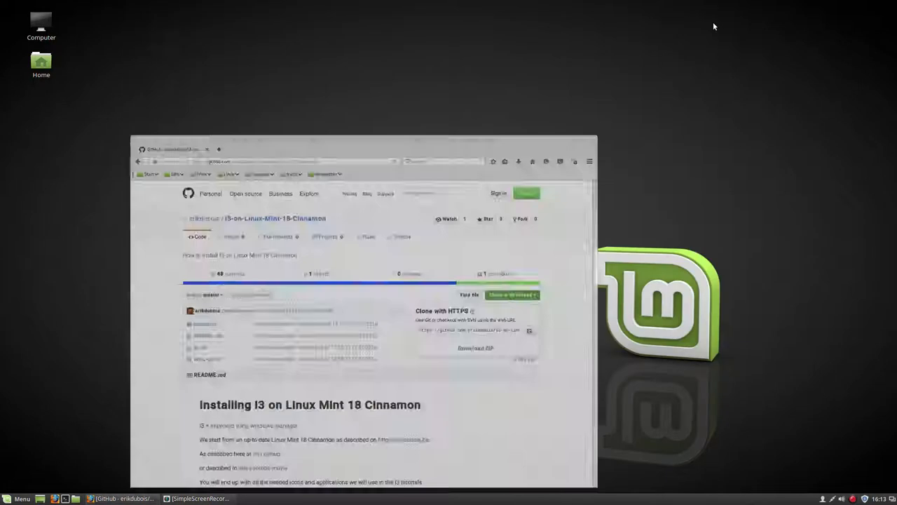
click(42, 67)
double_click(47, 67)
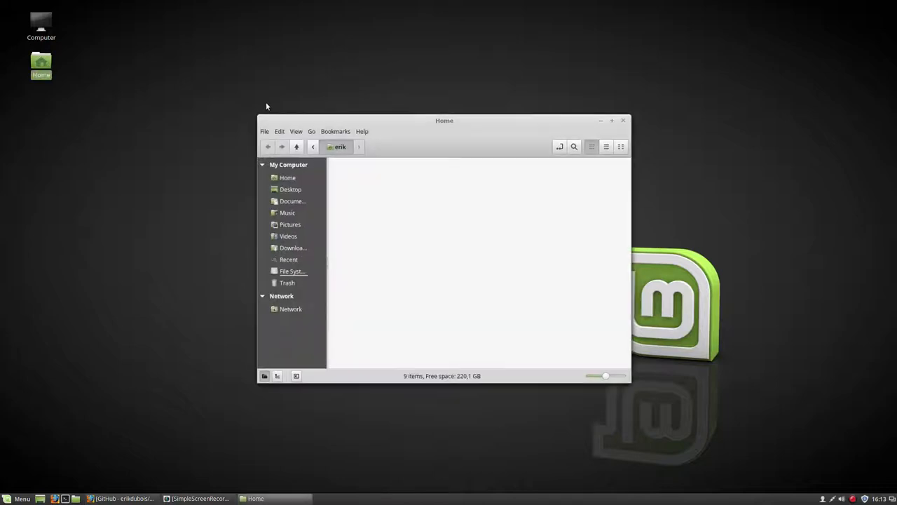
right_click(468, 251)
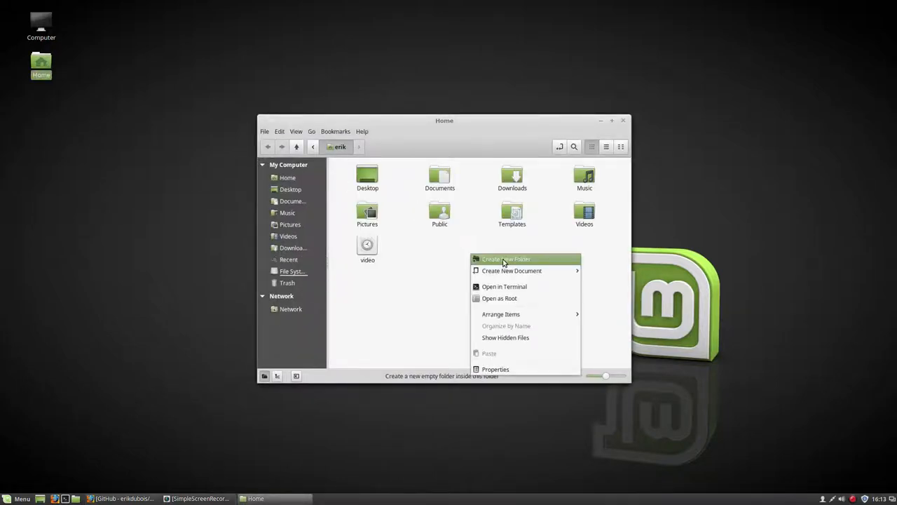
click(512, 265)
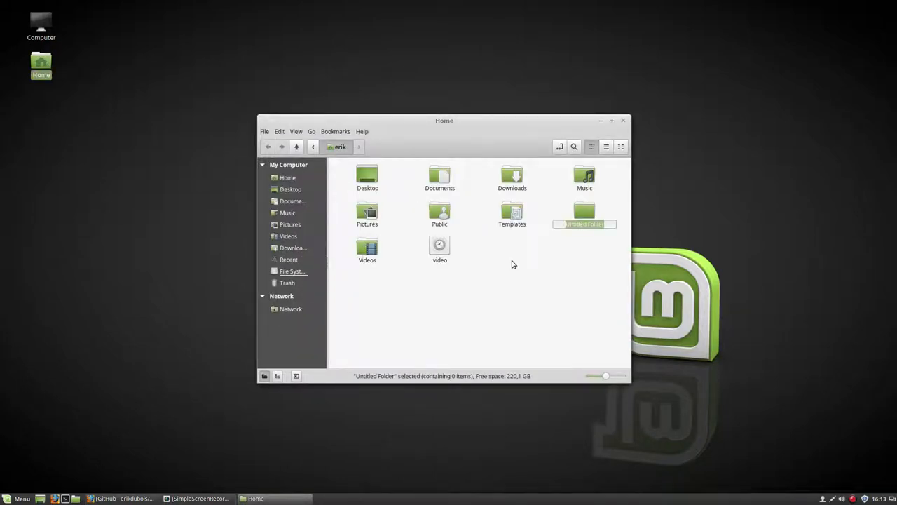
text(DATA)
key(Return)
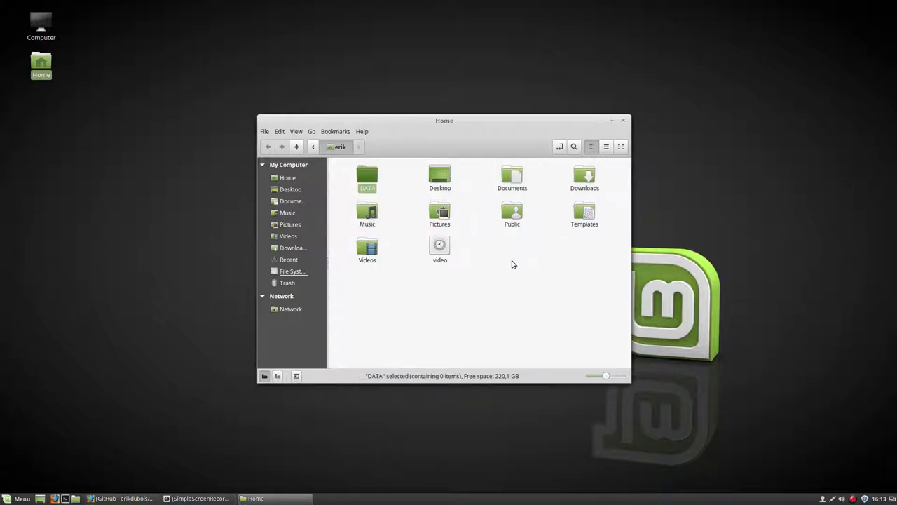
- Enter the DATA folder and start a terminal inside it
double_click(367, 178)
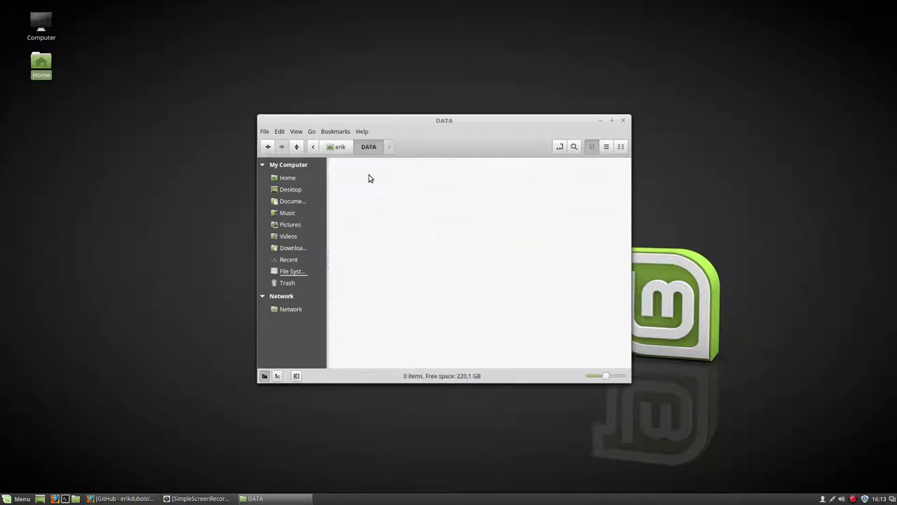
right_click(378, 178)
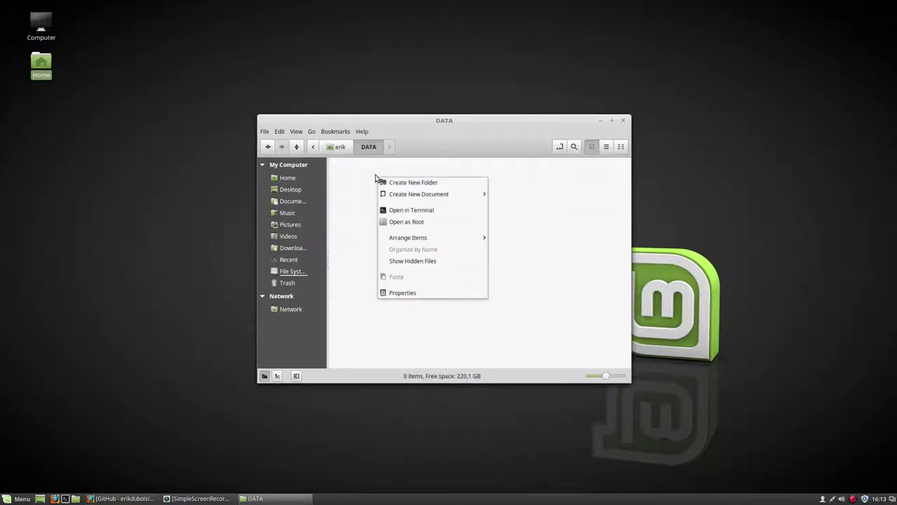
click(432, 211)
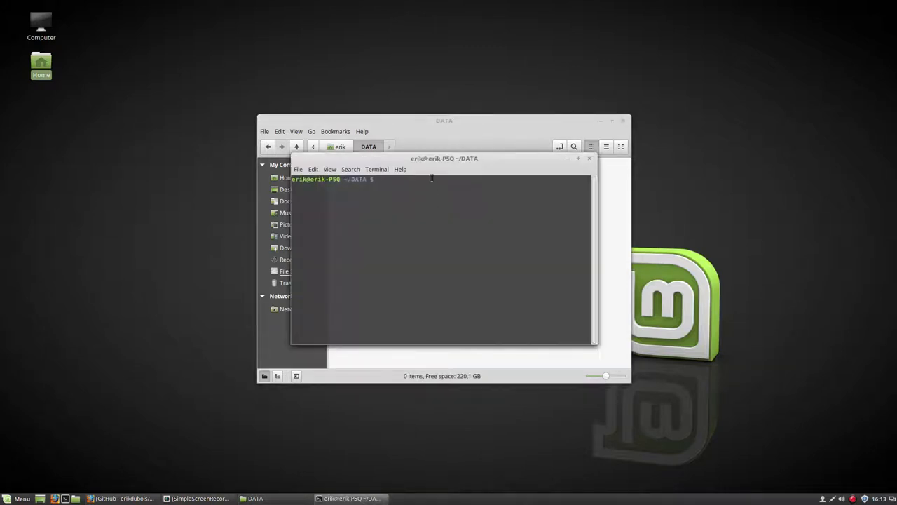
- Install git with 'sudo apt install git', confirming with Y
drag(440, 162, 480, 225)
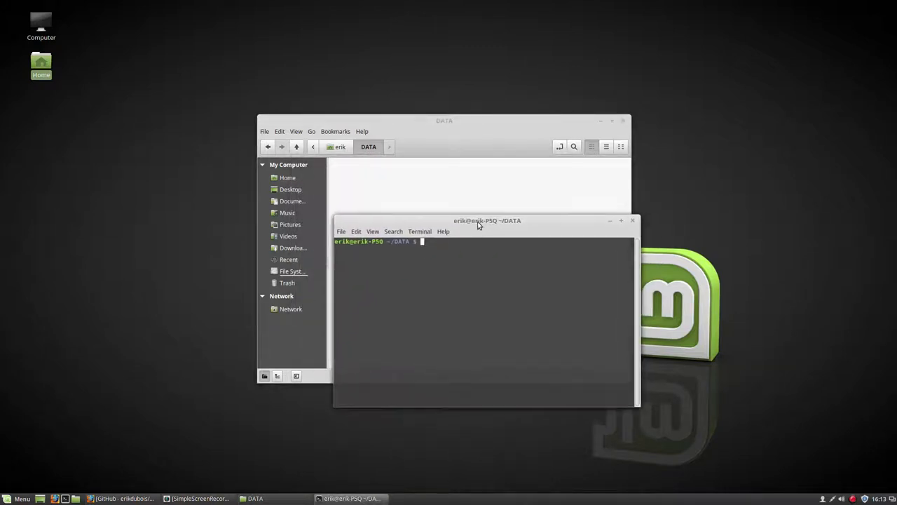
text(sudo ap)
text(t install git)
key(Return)
key(Return)
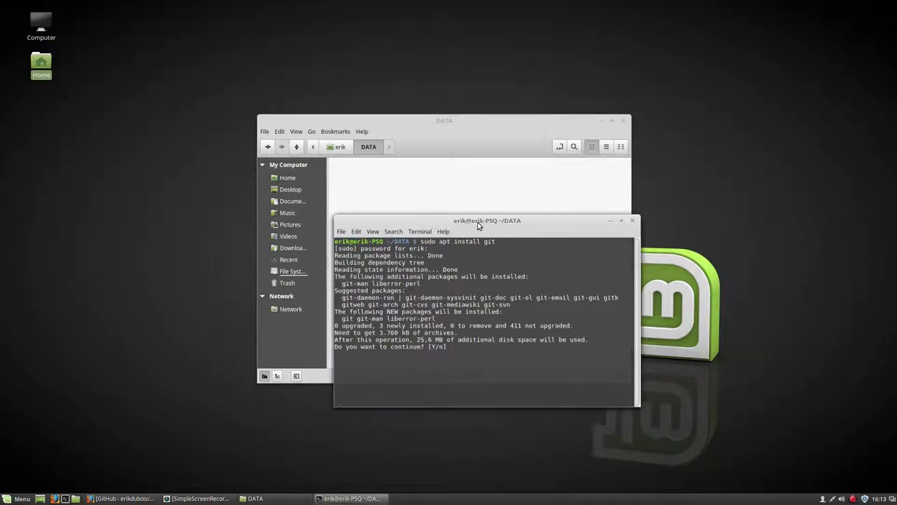
key(Return)
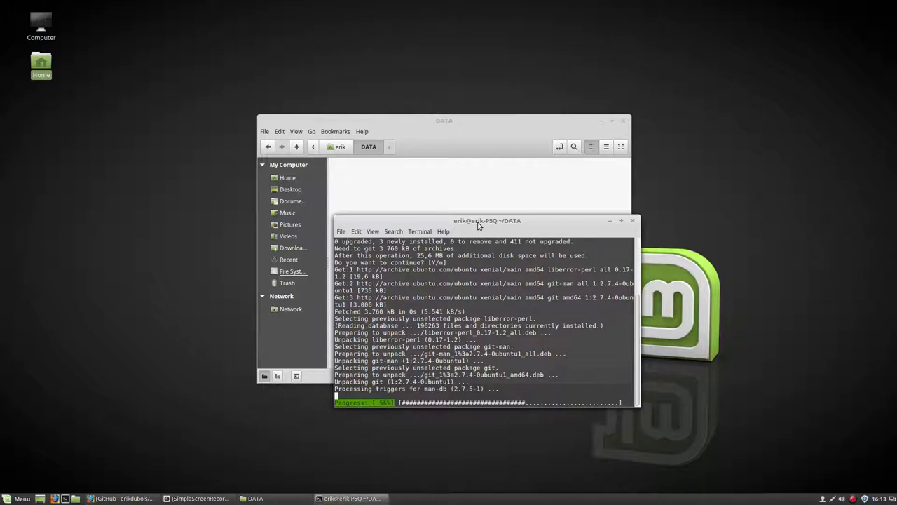
- Clone the i3-on-Linux-Mint-18-Cinnamon repository into ~/DATA with git clone and the pasted URL
drag(479, 224, 473, 197)
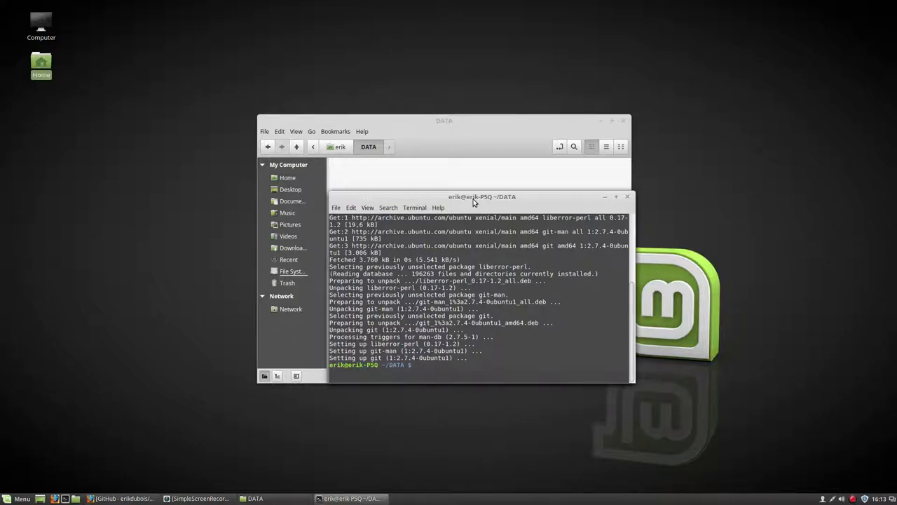
text(goit)
key(BackSpace)
key(BackSpace)
key(BackSpace)
text(it clone)
right_click(496, 321)
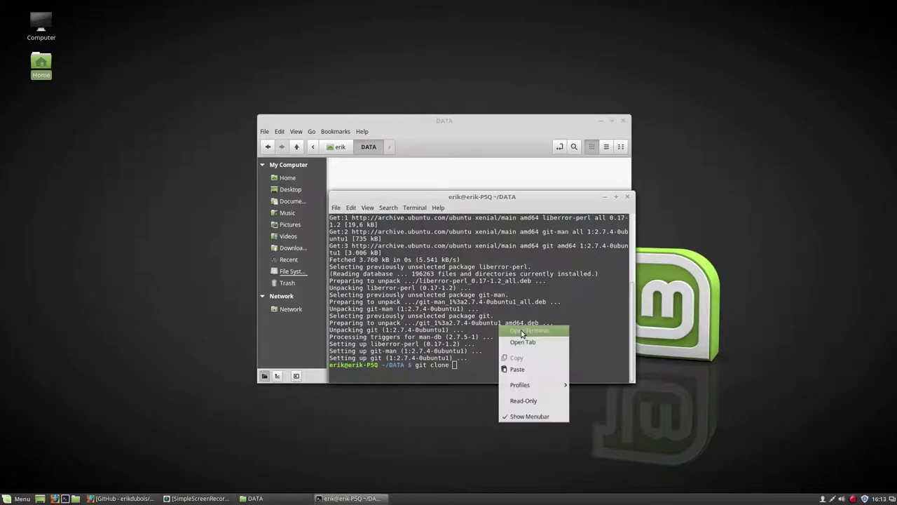
click(522, 372)
key(Return)
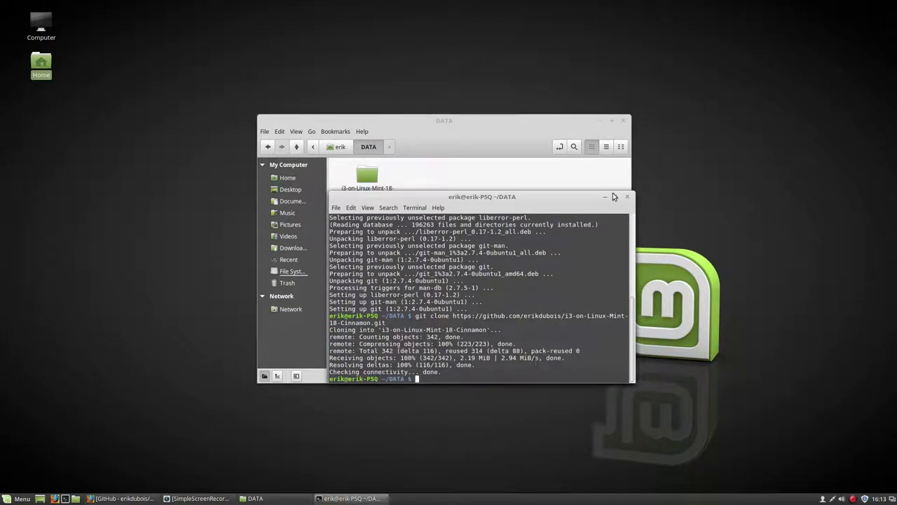
text(sudo )
text(apt insta)
text(ll screen)
- Install screenkey via apt with Tab completion, launch it, then close the terminal
key(Tab)
key(Tab)
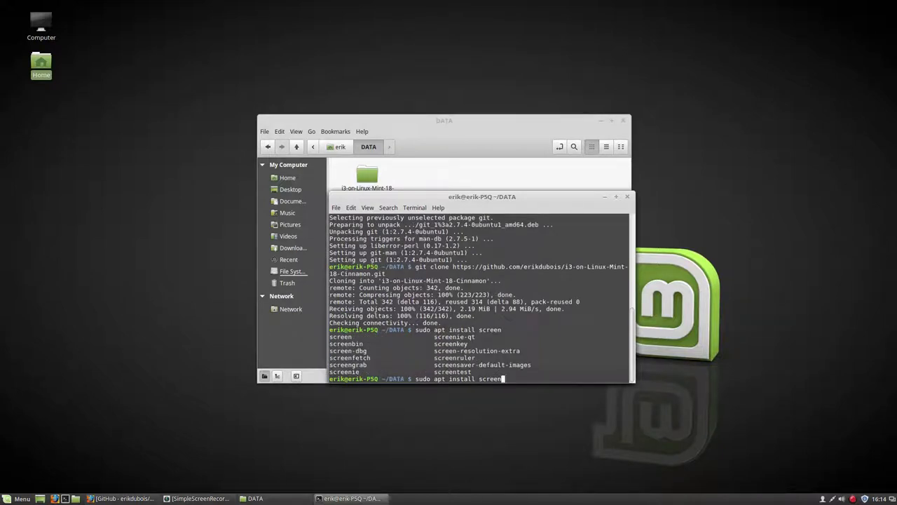
text(key)
key(Return)
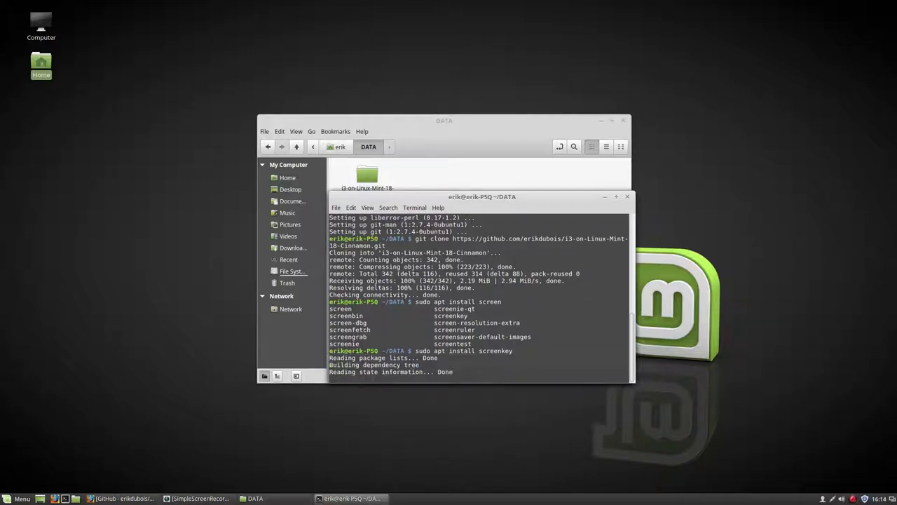
text(y)
key(Return)
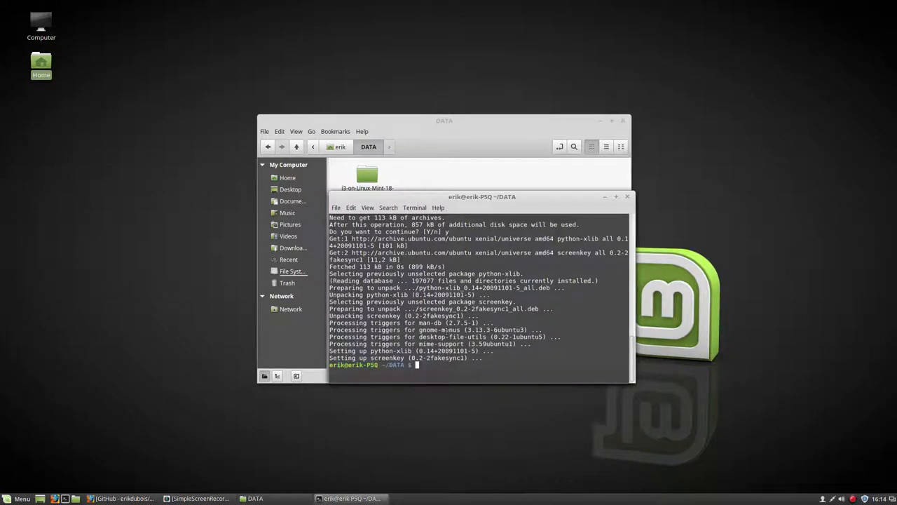
text(scree)
text(nkey)
click(629, 199)
- Browse into i3-on-Linux-Mint-18-Cinnamon > installation > Step_1 > 1-i3-from-repo
click(374, 174)
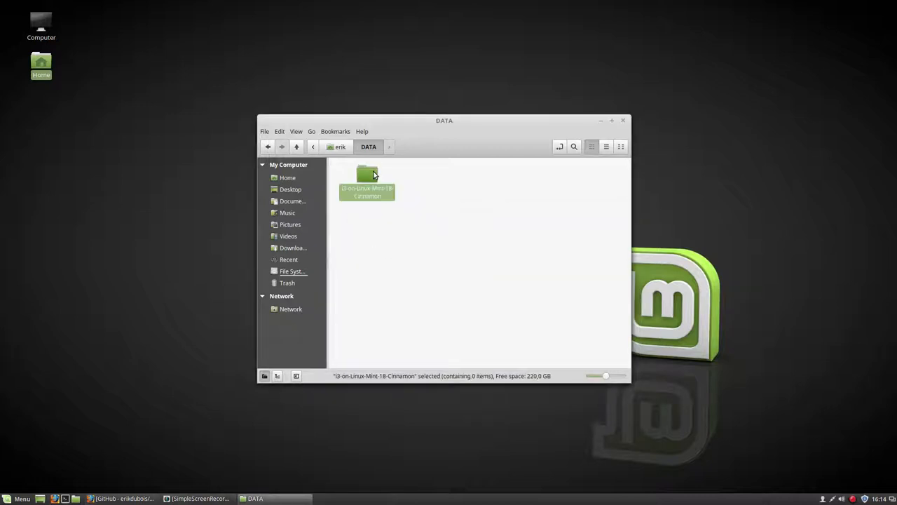
double_click(371, 177)
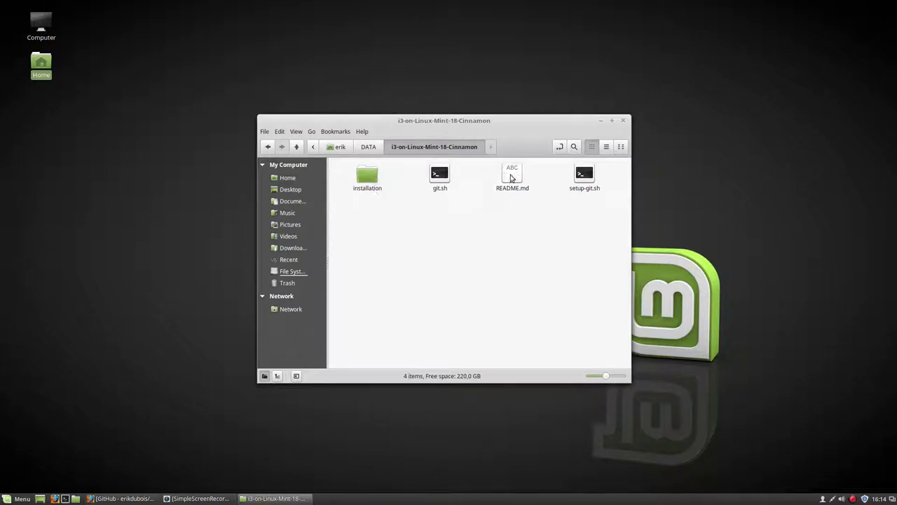
click(512, 177)
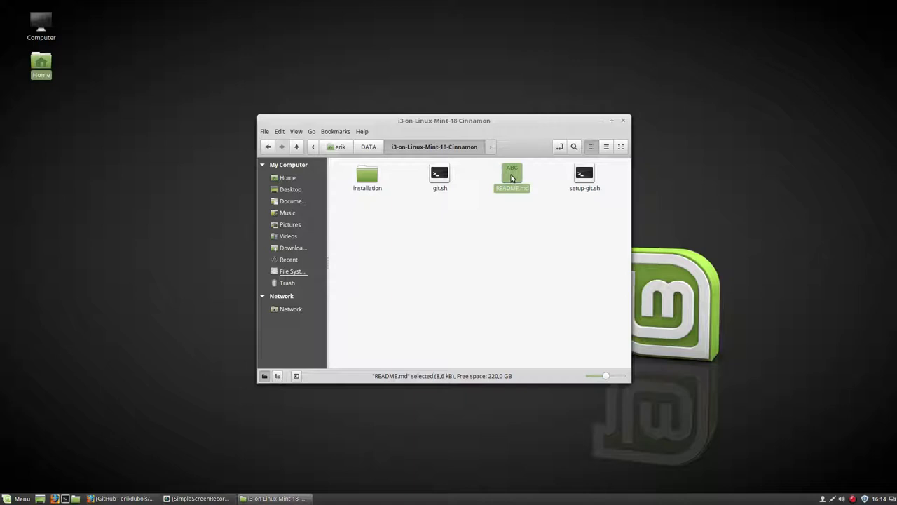
double_click(368, 175)
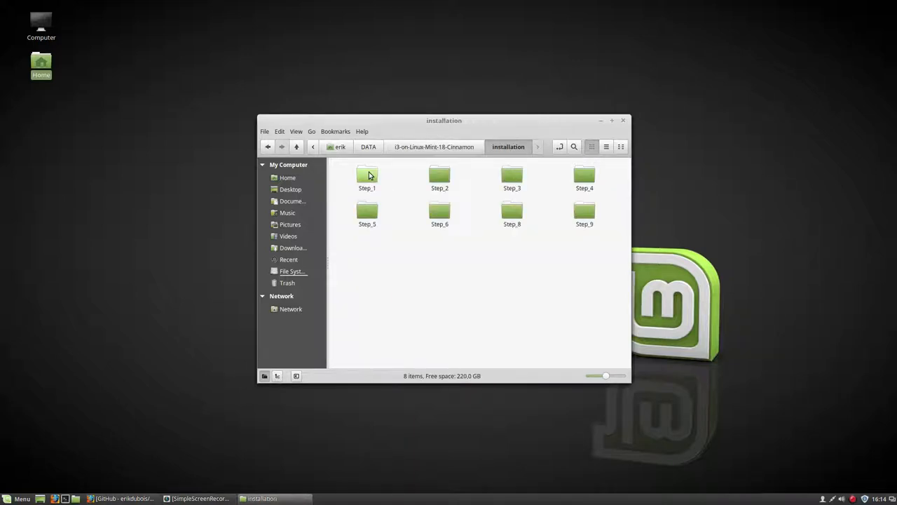
double_click(370, 175)
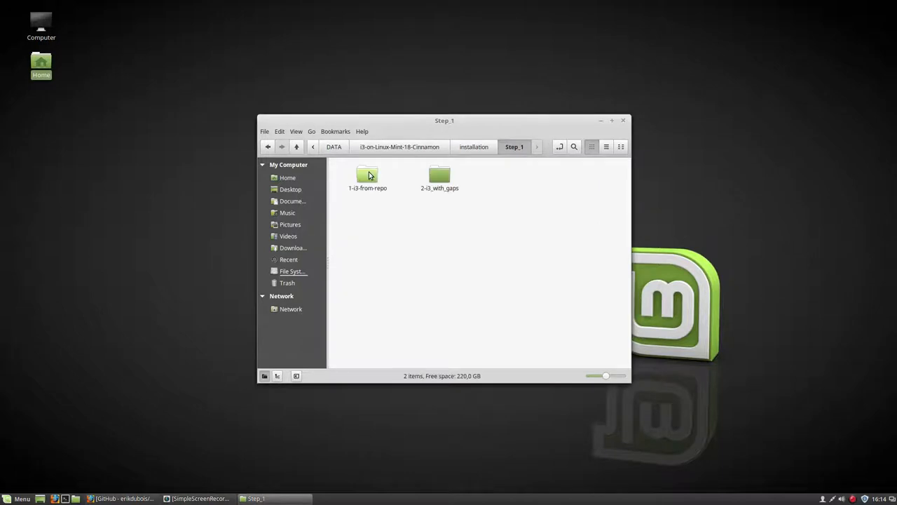
click(370, 175)
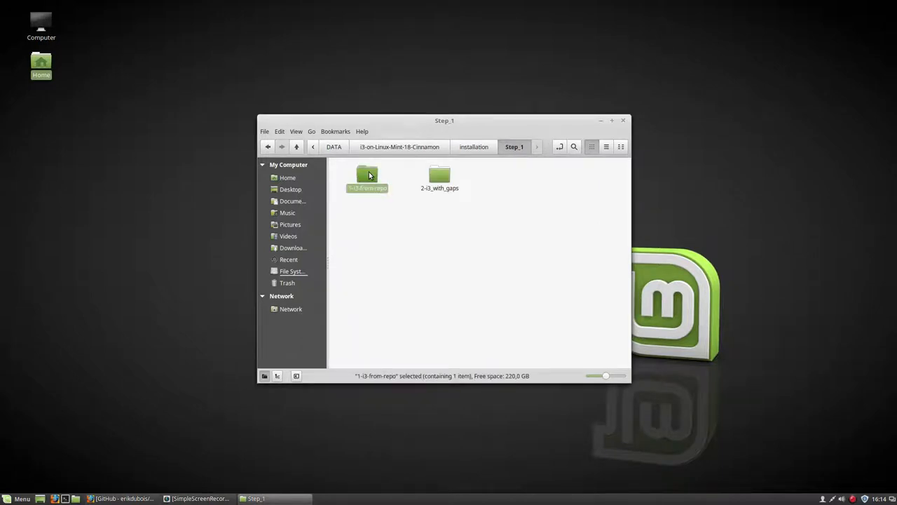
double_click(370, 175)
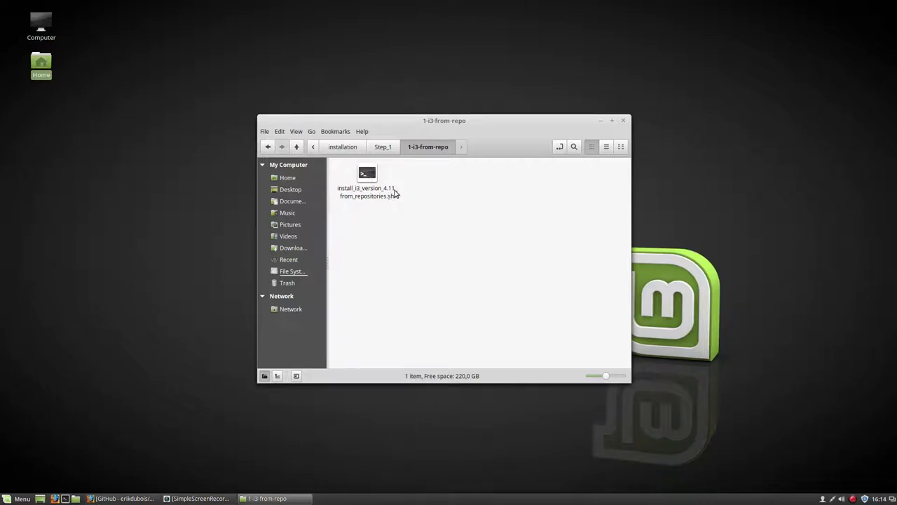
- Peek at 2-i3_with_gaps, return to 1-i3-from-repo and launch install_i3_version_4.11_from_repositories.sh
click(383, 146)
double_click(439, 178)
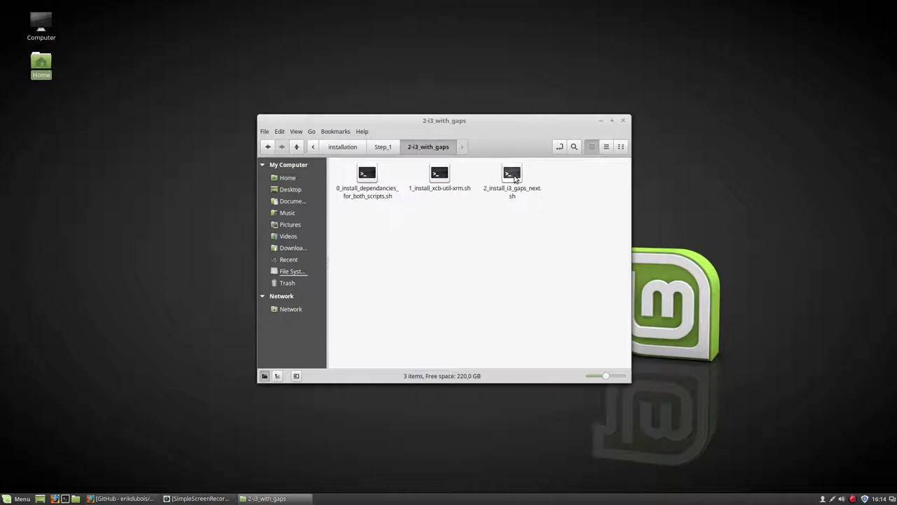
click(515, 179)
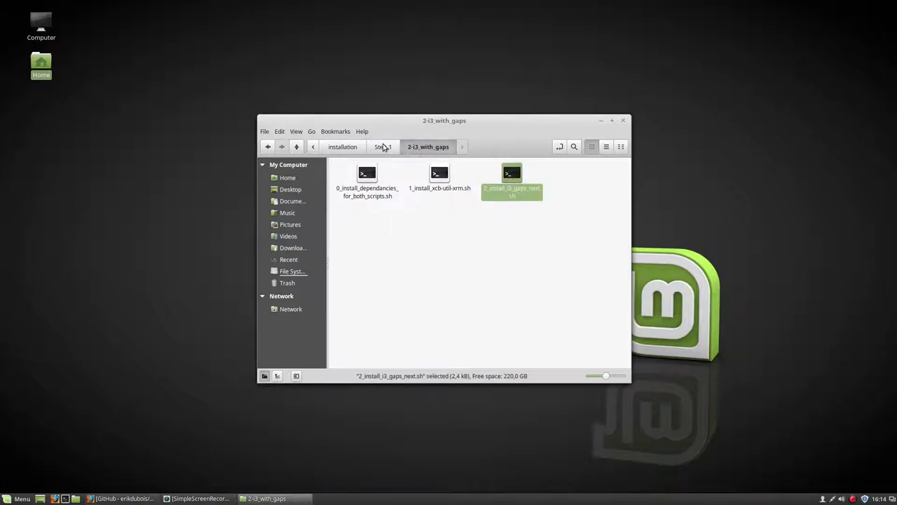
click(384, 147)
click(367, 176)
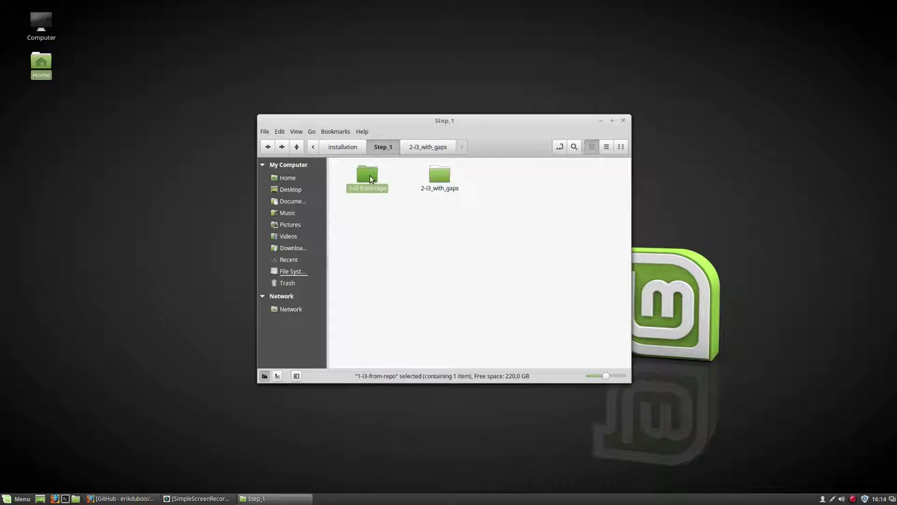
double_click(370, 179)
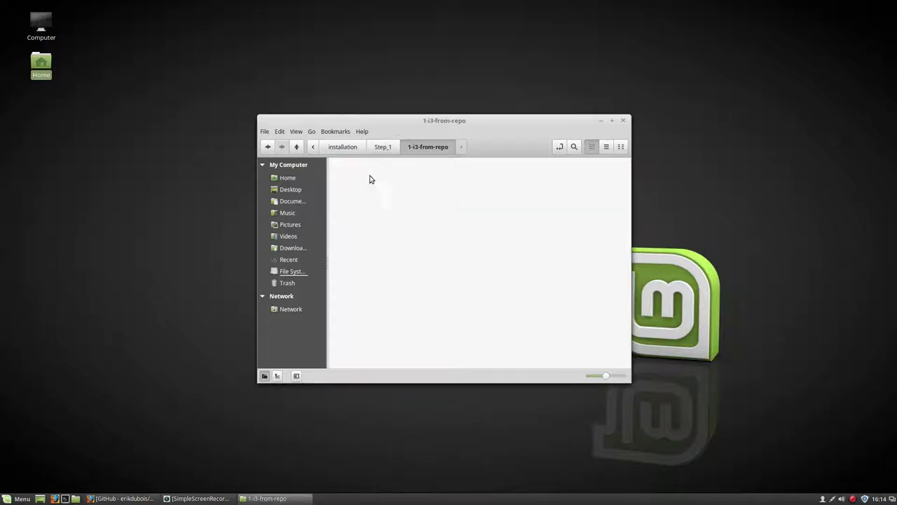
double_click(371, 178)
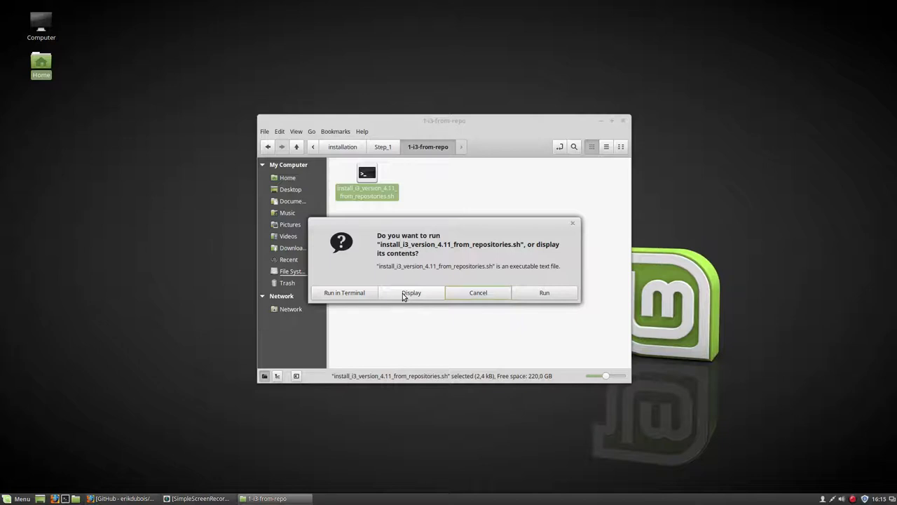
- Run the i3 4.11 install script in a terminal and supply the sudo password
click(344, 293)
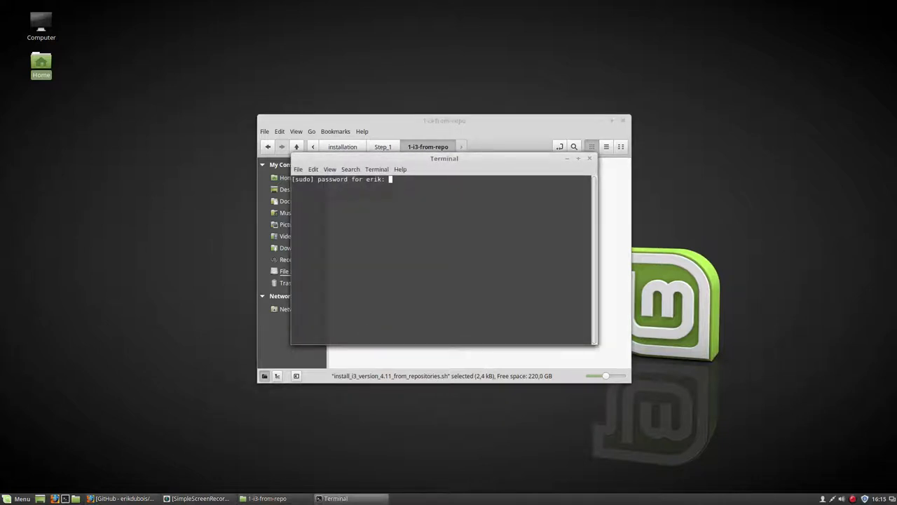
key(Return)
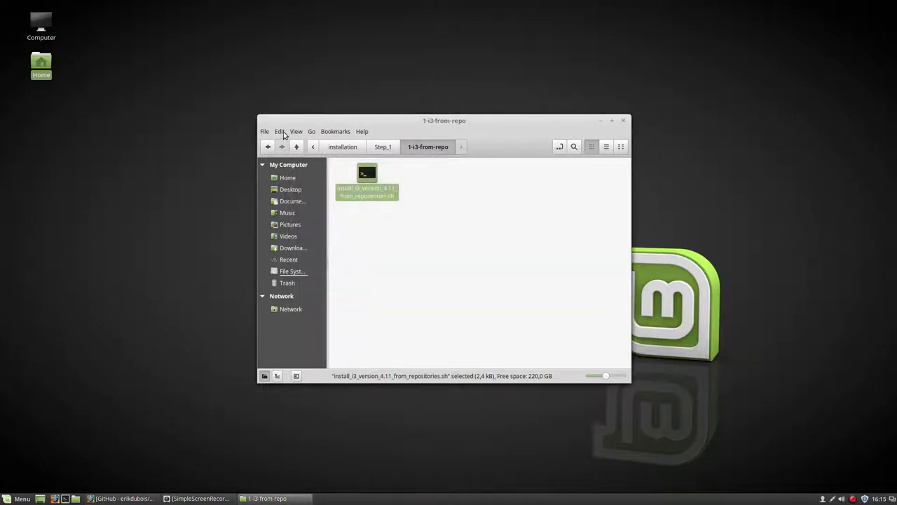
- Enable all remaining Toolbar options in Nemo's Edit > Preferences and close the dialog
click(280, 131)
click(294, 368)
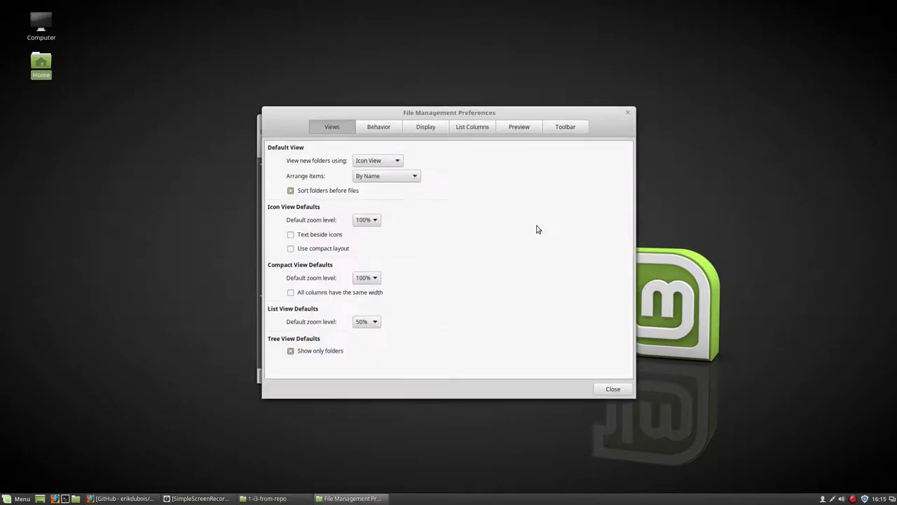
click(565, 126)
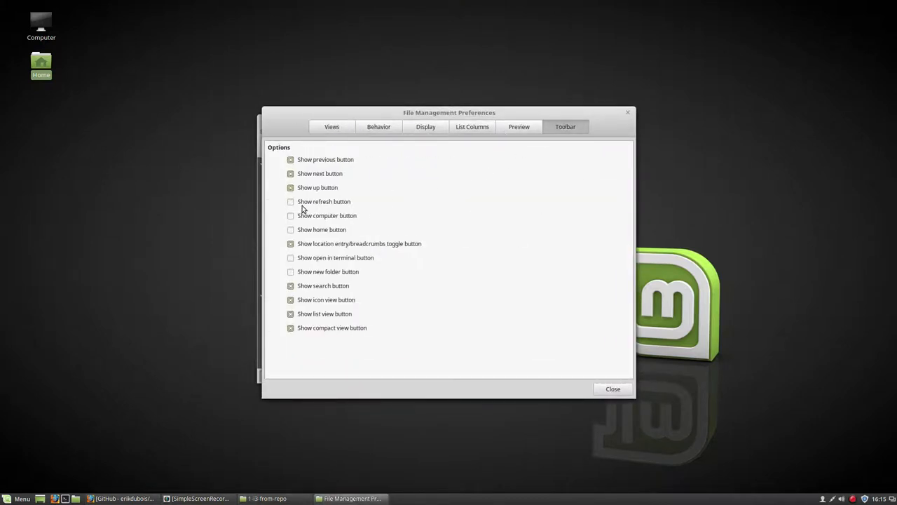
click(301, 201)
click(303, 216)
click(315, 258)
click(613, 388)
click(561, 221)
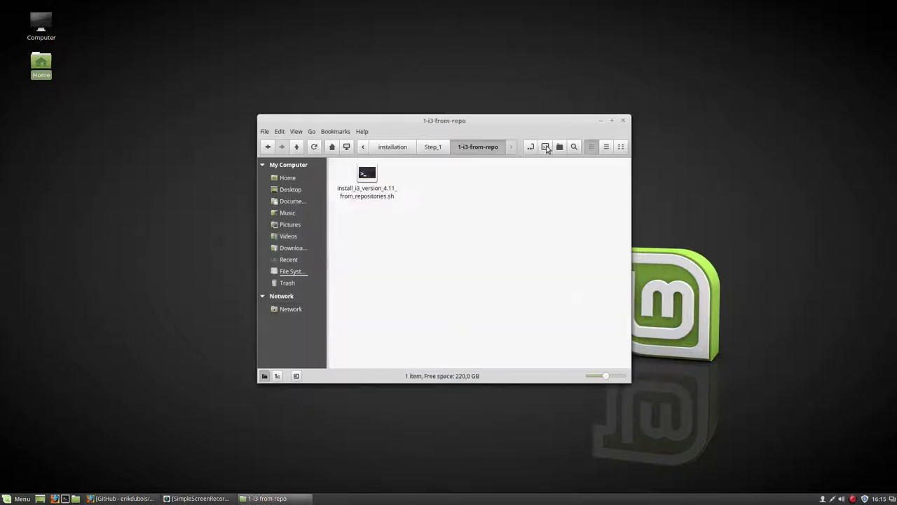
- Check i3 --version in a folder terminal, highlighting version 4.11 and date 2015-09-30
click(545, 147)
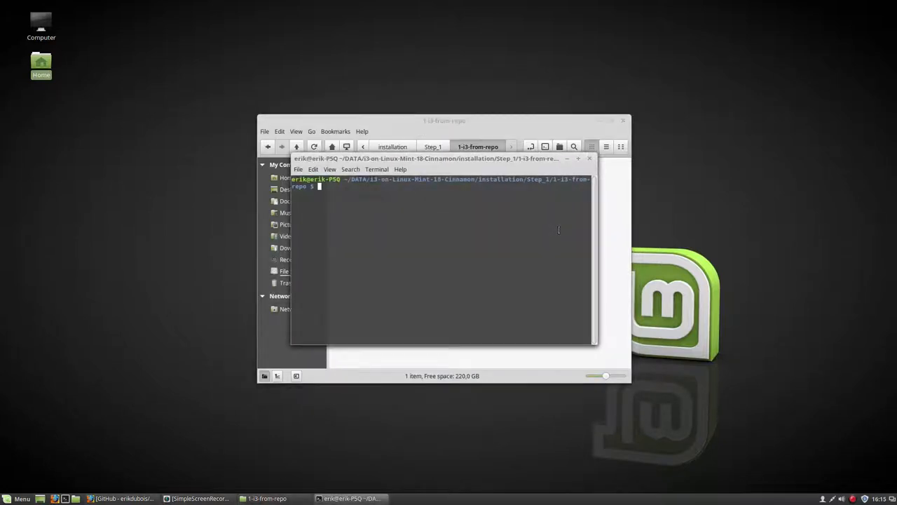
text(./)
text( --versio)
text(n)
key(Return)
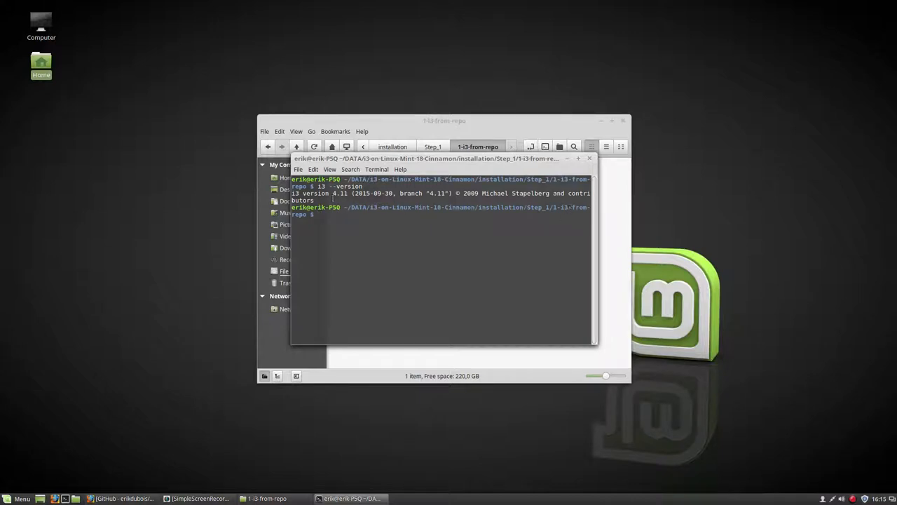
drag(332, 194, 348, 195)
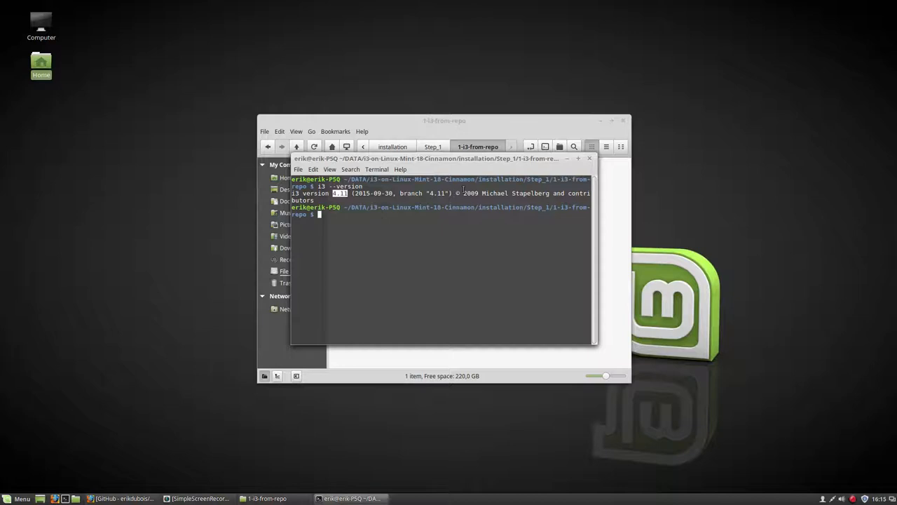
drag(471, 194, 293, 189)
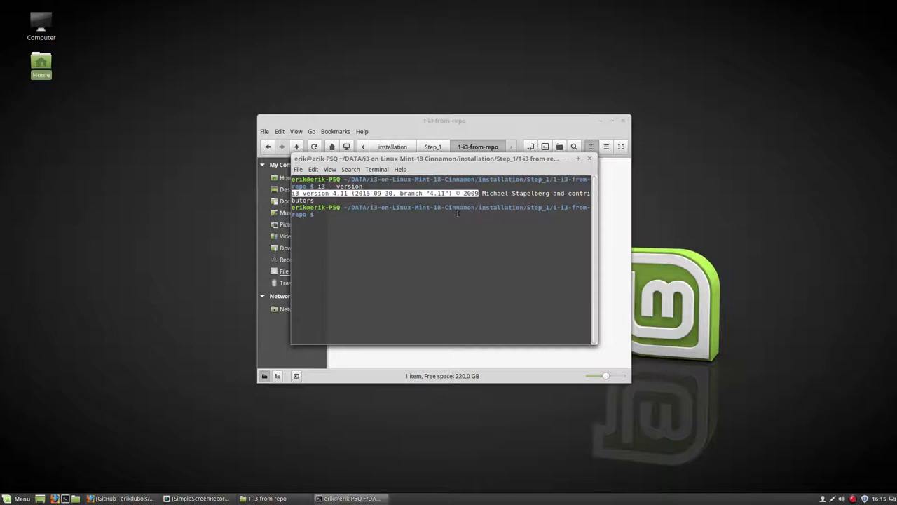
click(447, 205)
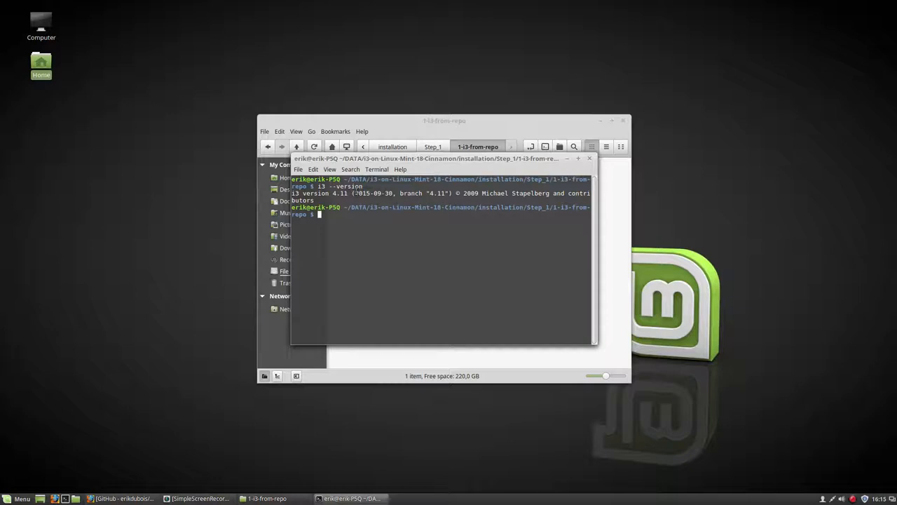
drag(354, 194, 384, 194)
- Go up to Step_1, enter 2-i3_with_gaps and select the dependencies install script
click(588, 159)
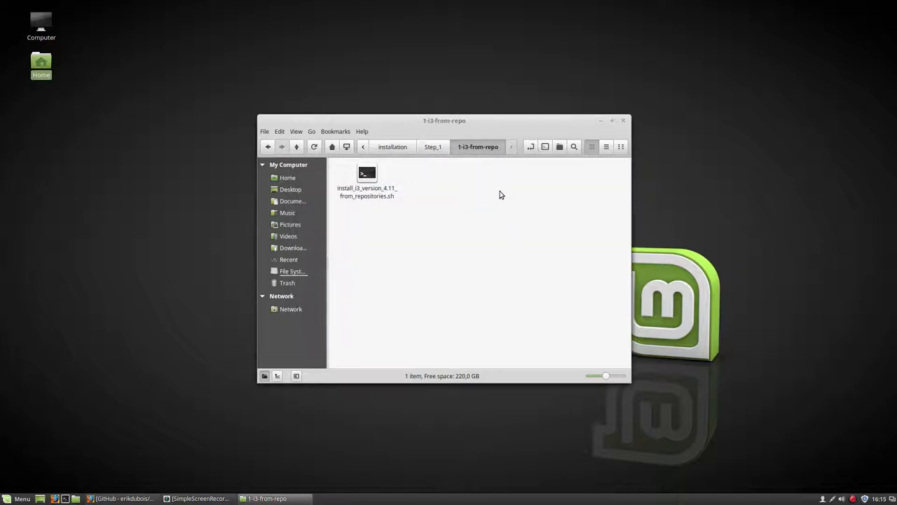
click(433, 147)
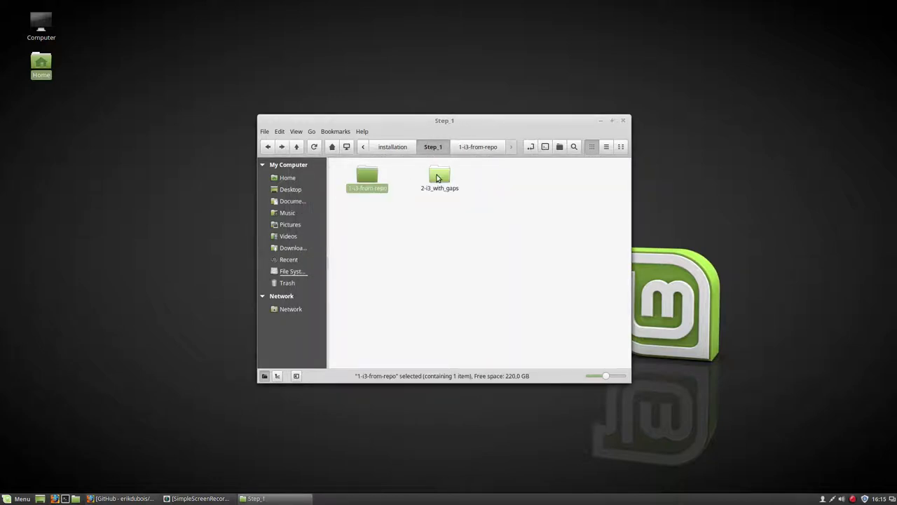
double_click(440, 178)
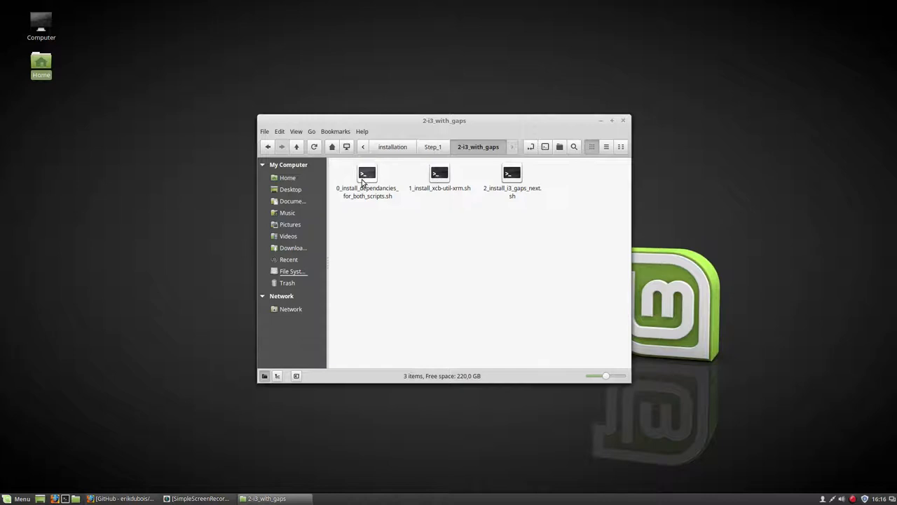
click(366, 177)
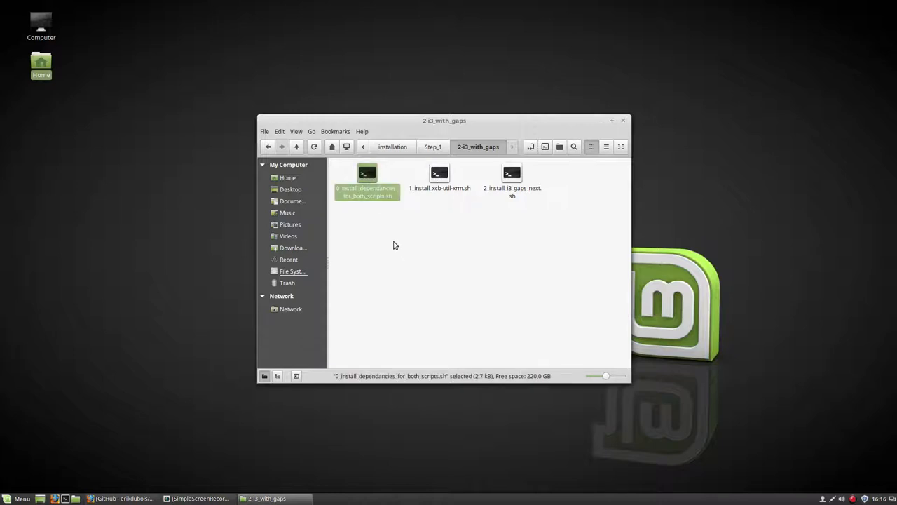
click(384, 219)
click(368, 181)
click(377, 243)
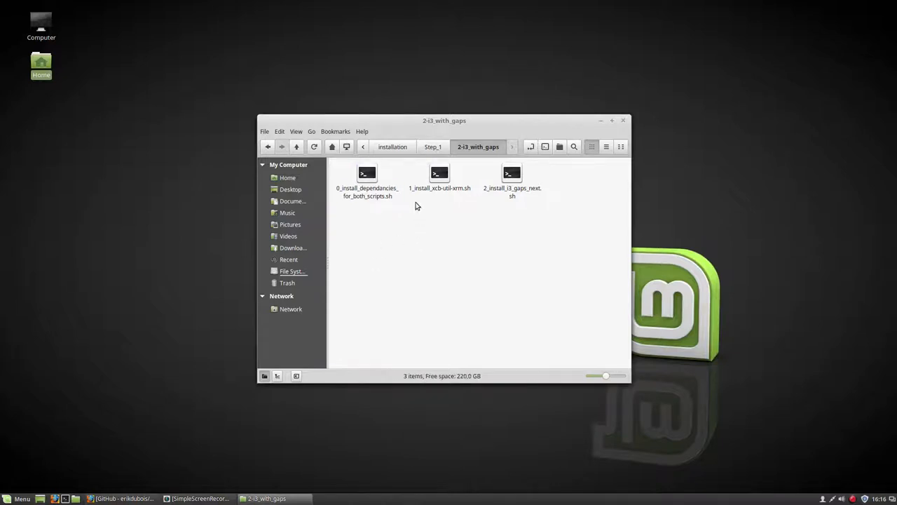
- Review the three install scripts in turn and start a terminal in 2-i3_with_gaps
drag(416, 206, 564, 162)
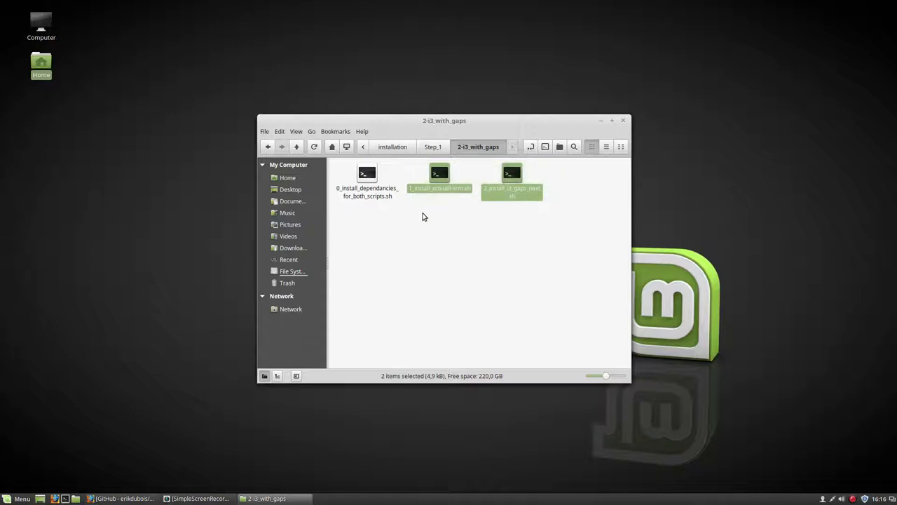
drag(424, 217, 536, 166)
click(366, 182)
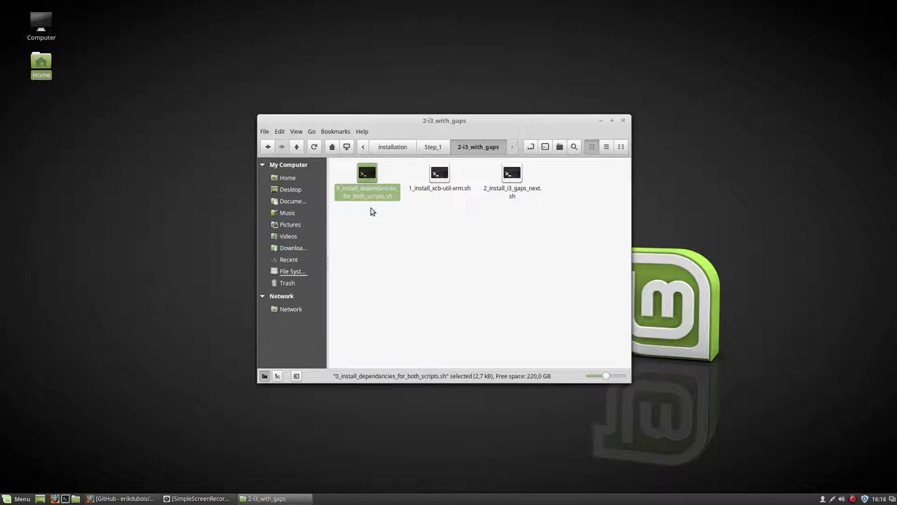
click(439, 181)
click(511, 181)
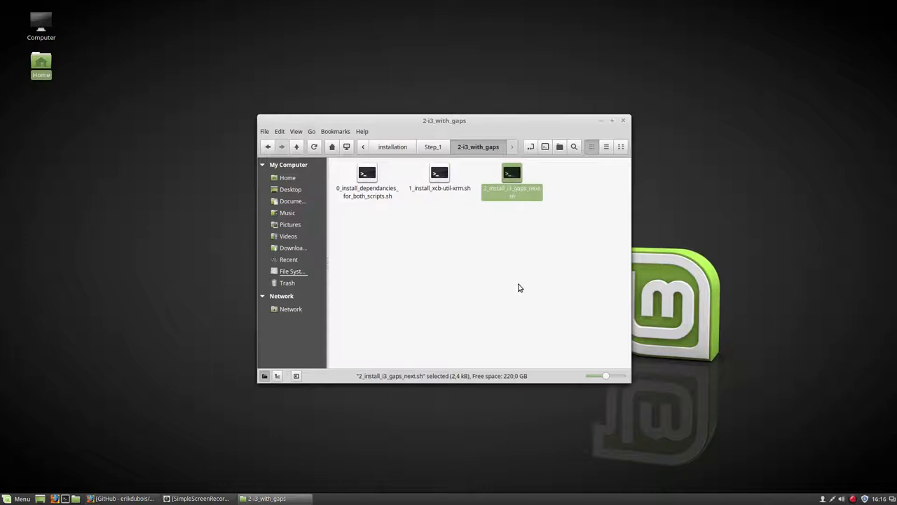
click(366, 181)
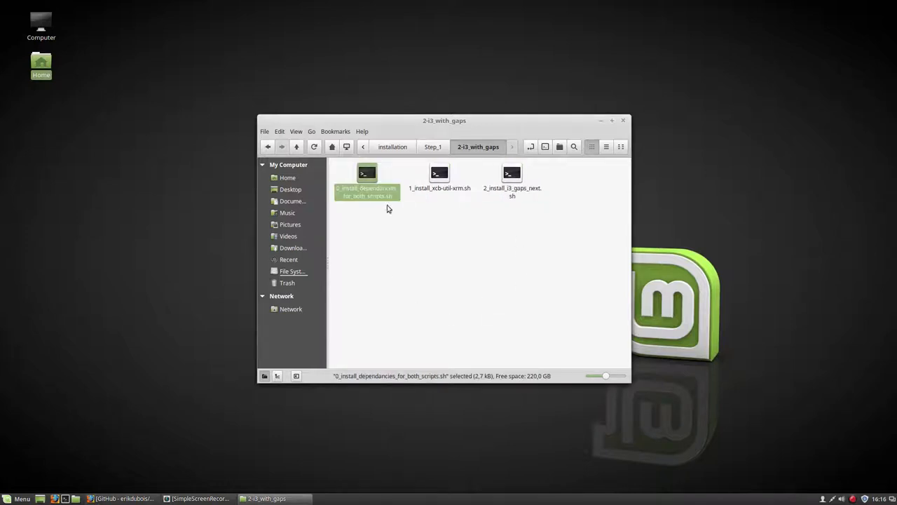
click(546, 146)
text(./0)
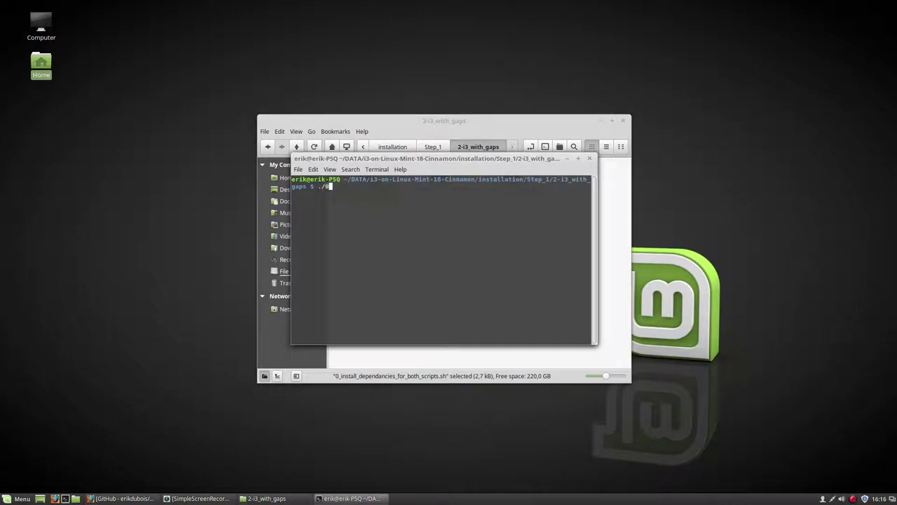
- Run ./0_install_dependancies_for_both_scripts.sh with the sudo password and move the terminal up-left
key(Tab)
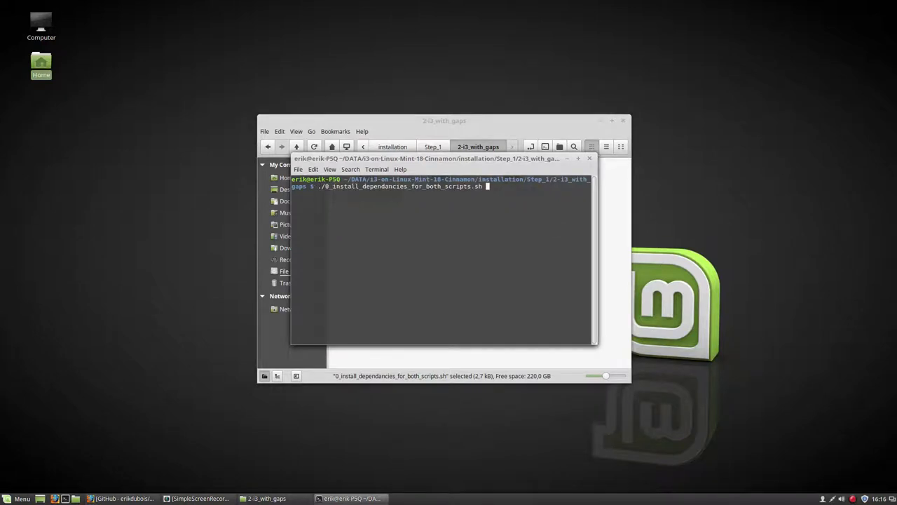
key(Return)
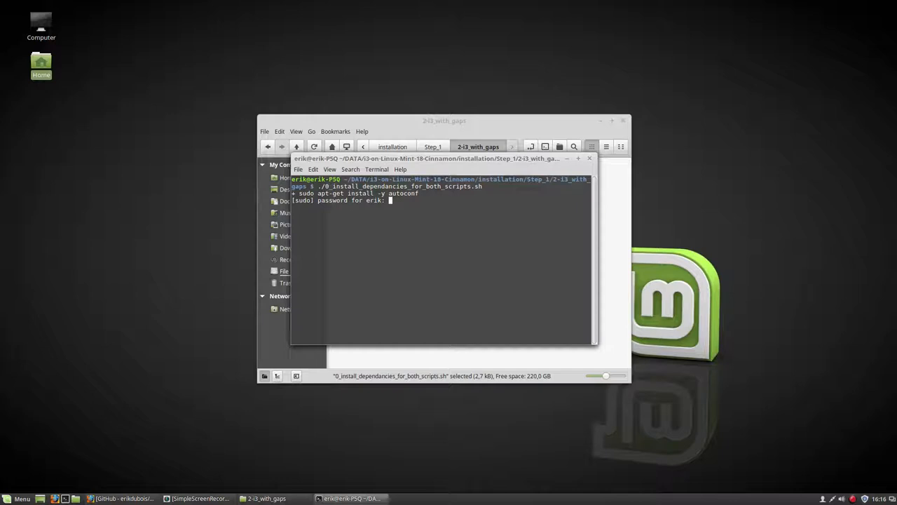
text([password])
key(Return)
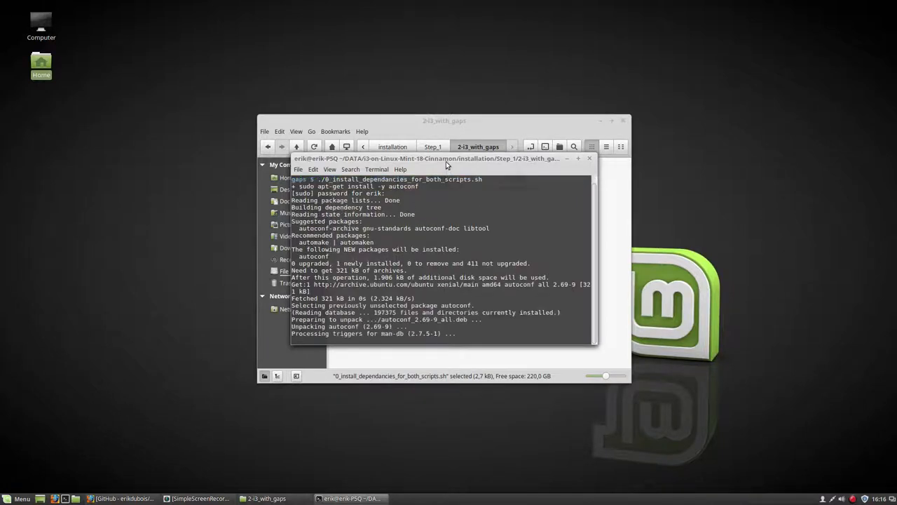
drag(446, 165, 396, 84)
- Set the terminal profile font to Monospace Regular size 14 via Profile Preferences
click(248, 88)
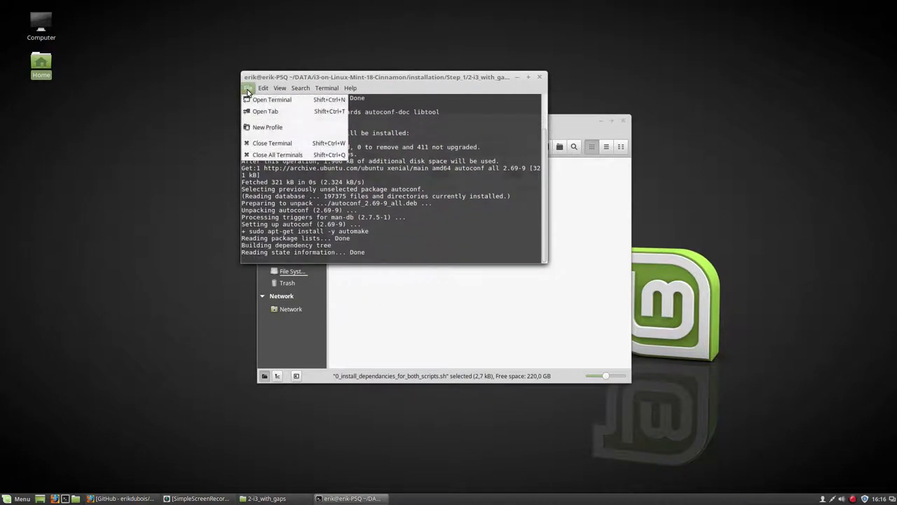
click(417, 261)
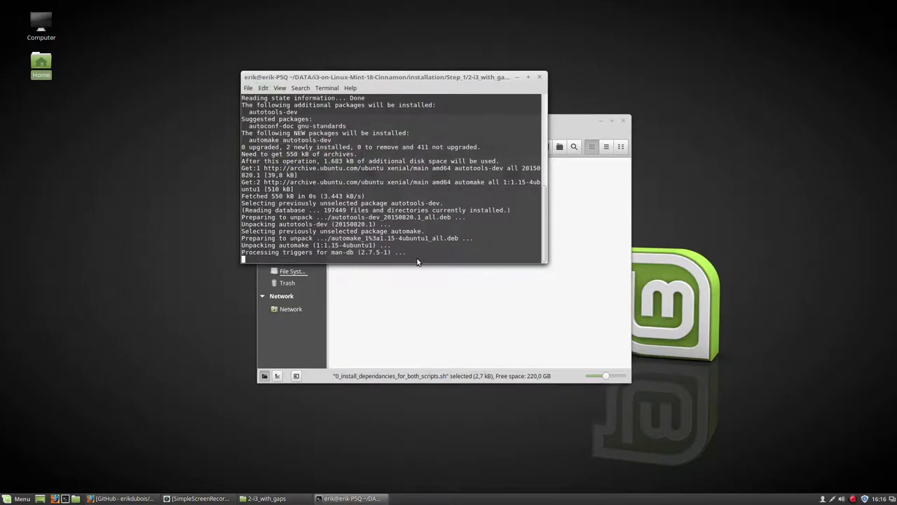
right_click(417, 262)
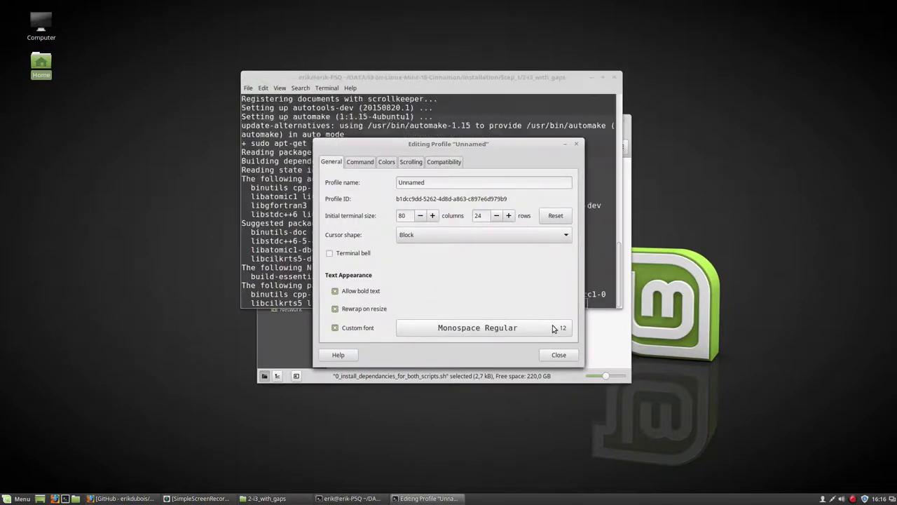
click(554, 328)
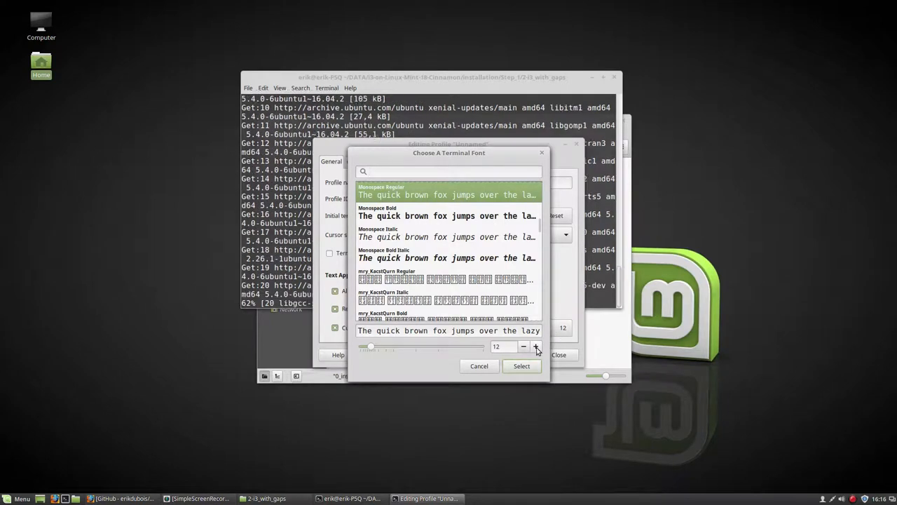
click(536, 348)
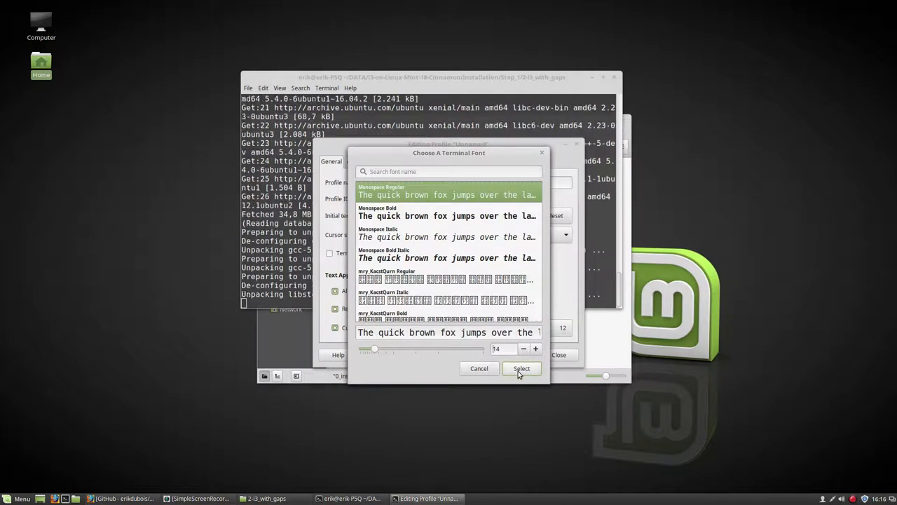
click(521, 368)
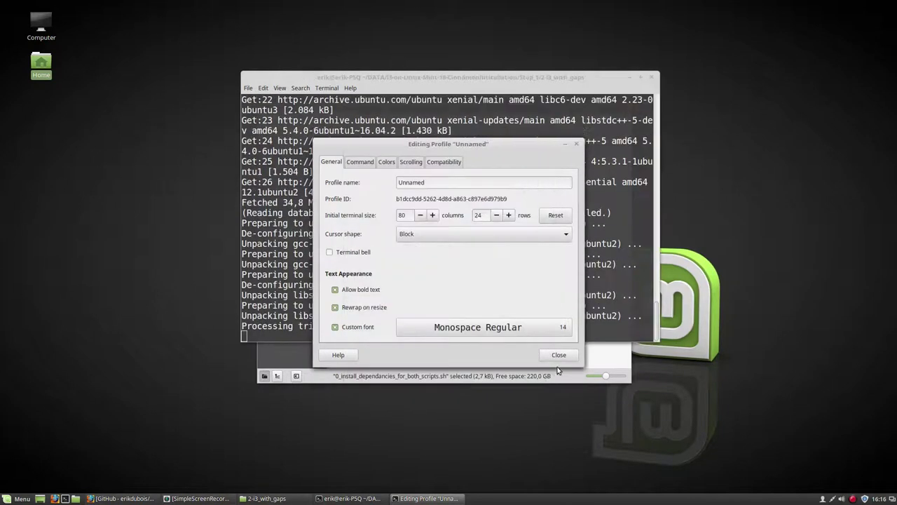
- Review the Command, Colors, Scrolling and Compatibility tabs, then close Profile Preferences
click(360, 162)
click(386, 162)
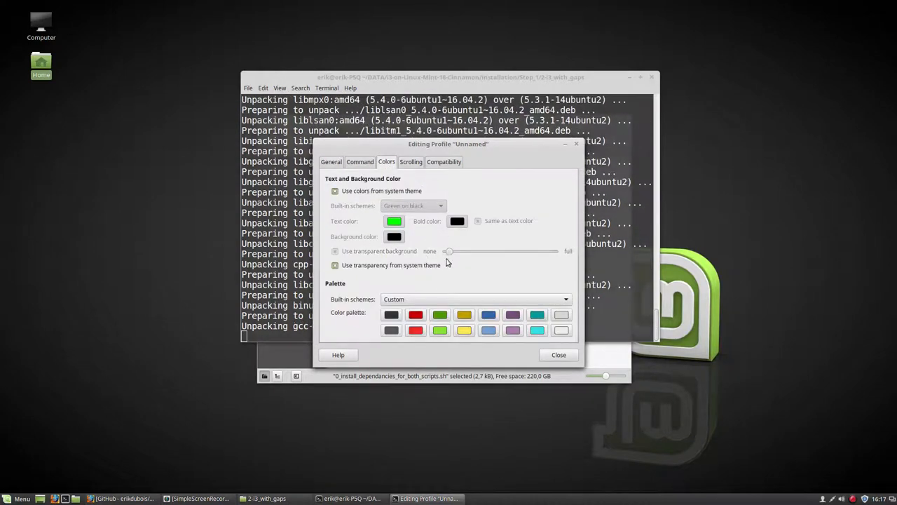
click(411, 162)
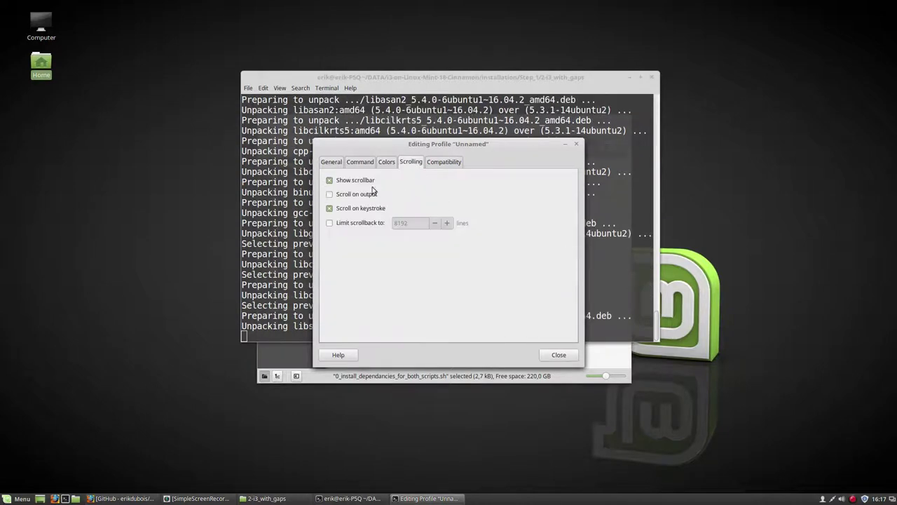
click(444, 162)
click(558, 355)
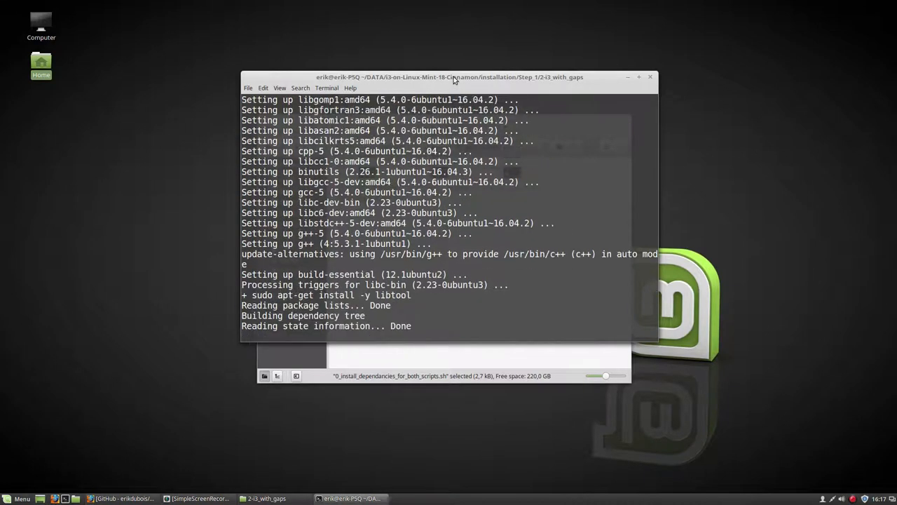
- Enlarge the terminal to 107x35, wait for 'All done', then close it
drag(454, 79, 401, 41)
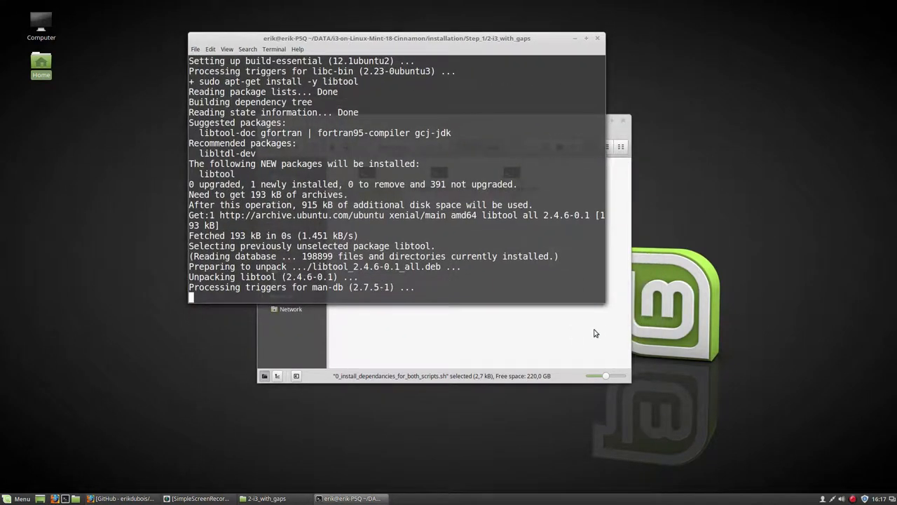
drag(603, 302, 741, 423)
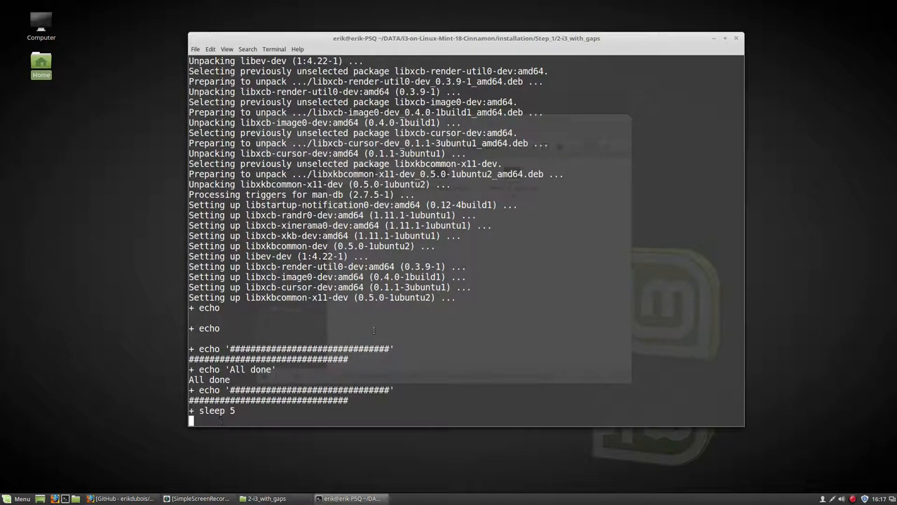
click(737, 38)
- Open a terminal in the i3-gaps folder and run ./1_install_xcb-util-xrm.sh
click(524, 269)
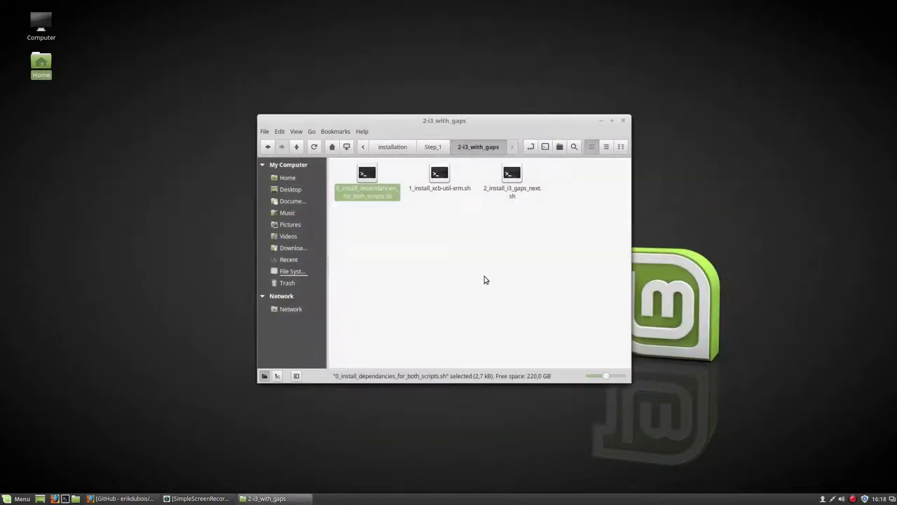
click(429, 252)
click(439, 179)
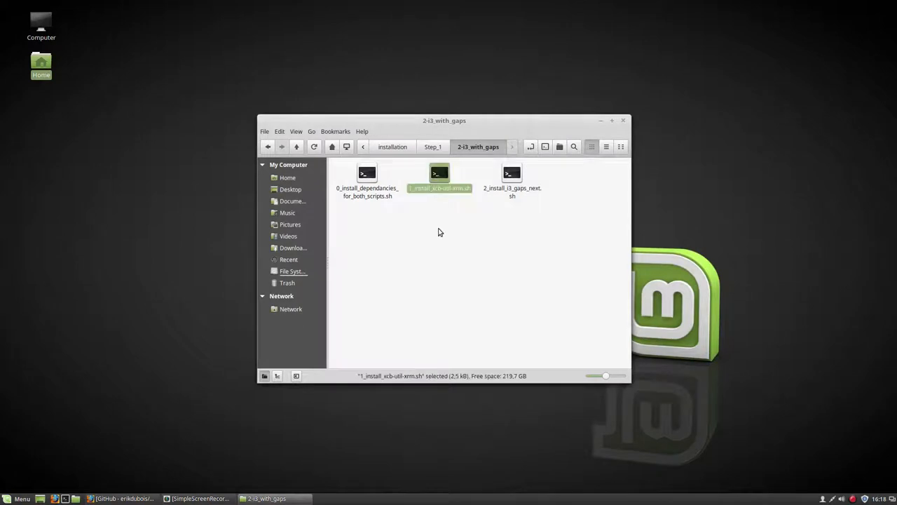
click(545, 146)
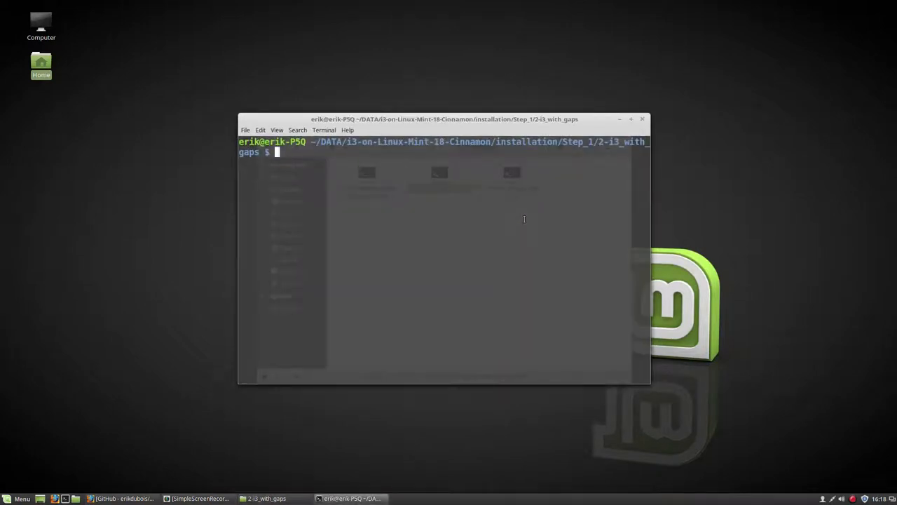
text(./1)
key(Tab)
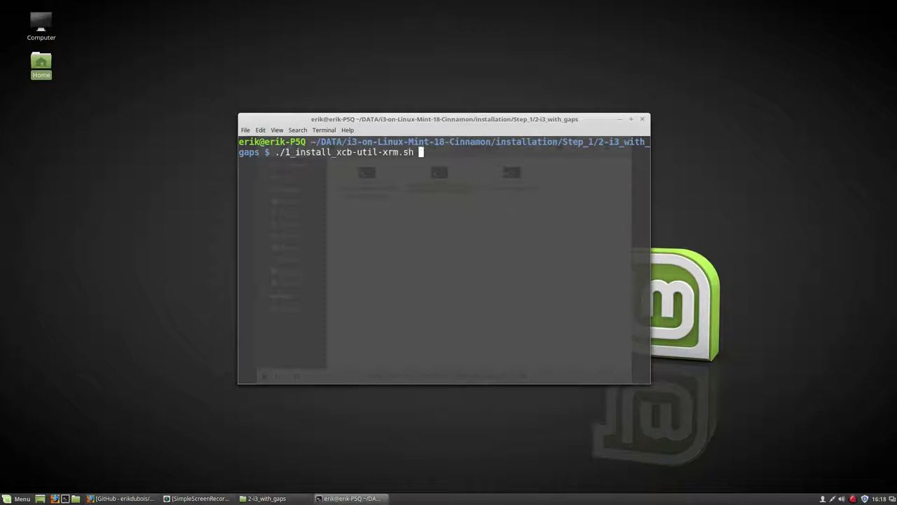
key(Return)
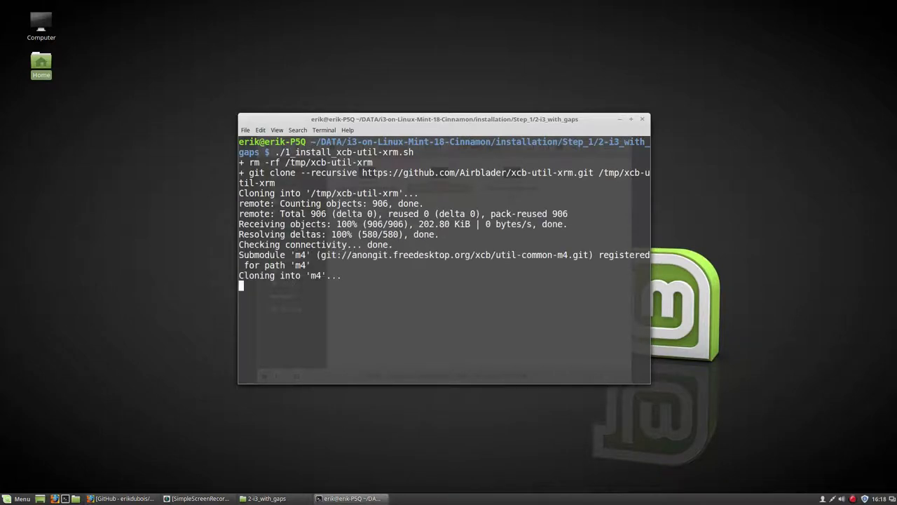
- Hide the terminal's menubar and move the window up and left
right_click(373, 160)
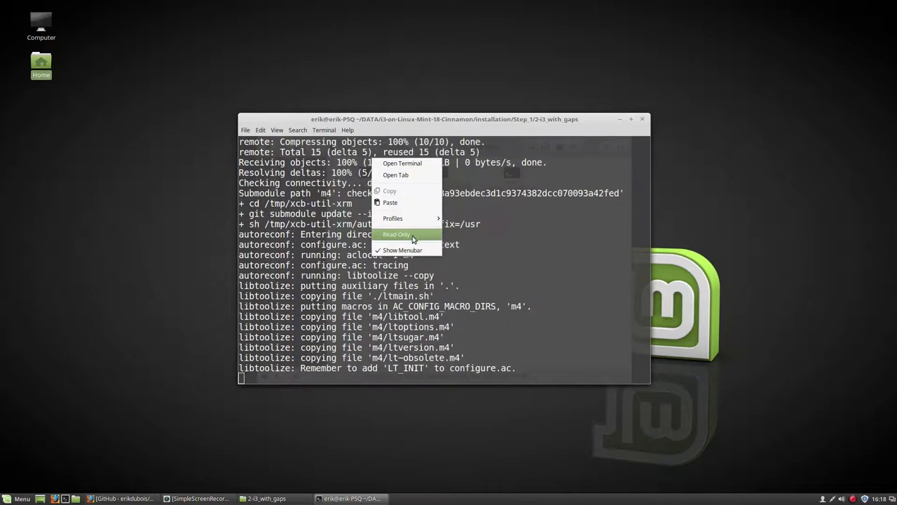
click(396, 248)
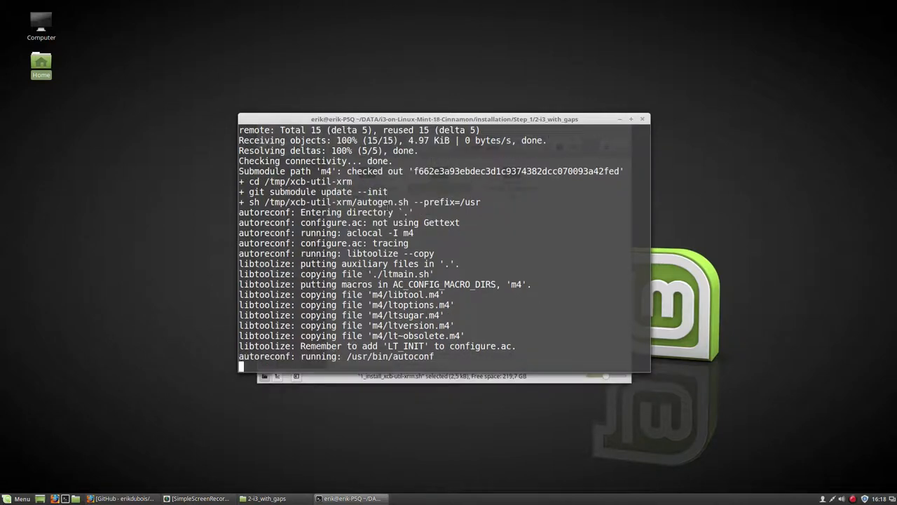
drag(384, 118, 347, 65)
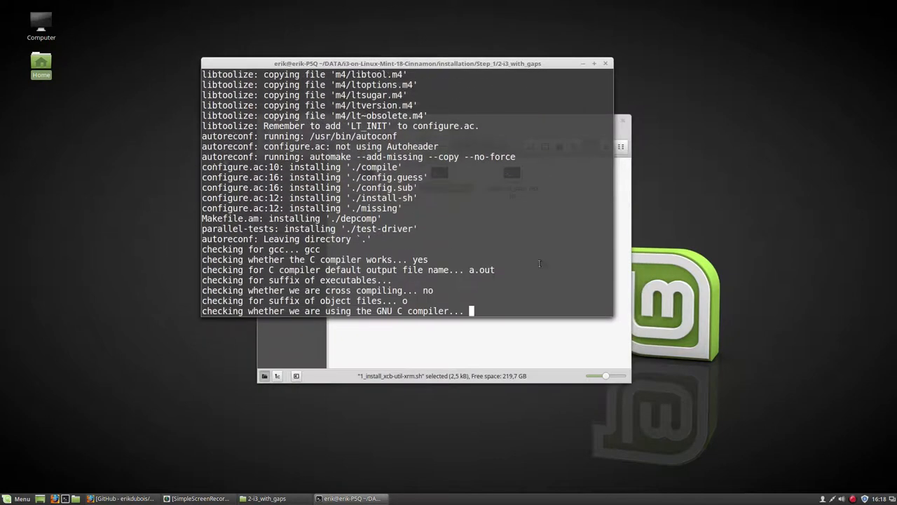
- Enlarge the terminal, give the sudo password to install libxcb-xrm into /usr/lib, and erase the stray 3
drag(612, 309, 762, 459)
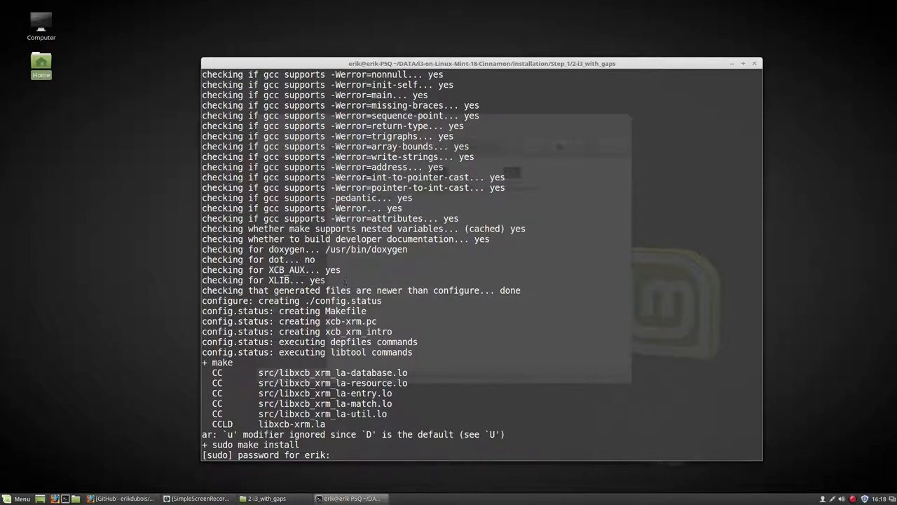
key(Return)
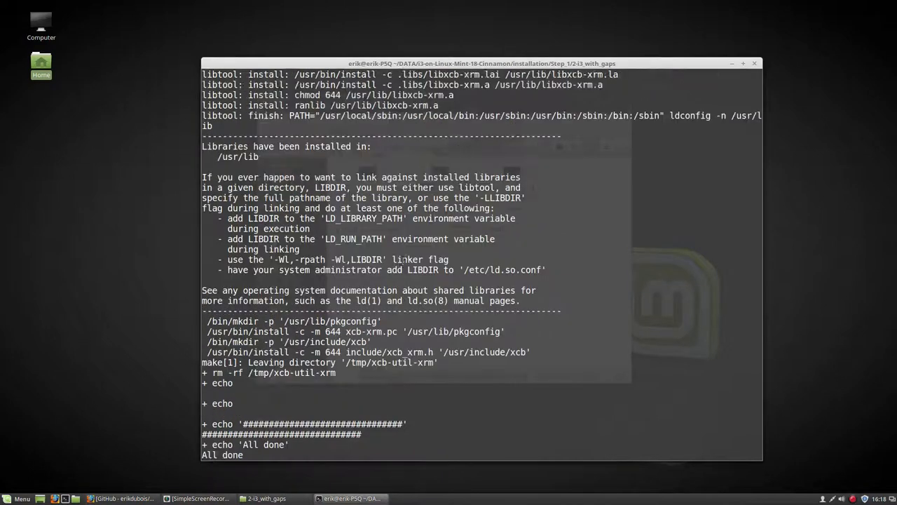
scroll(414, 273, up, 5)
scroll(406, 266, up, 5)
scroll(404, 260, up, 5)
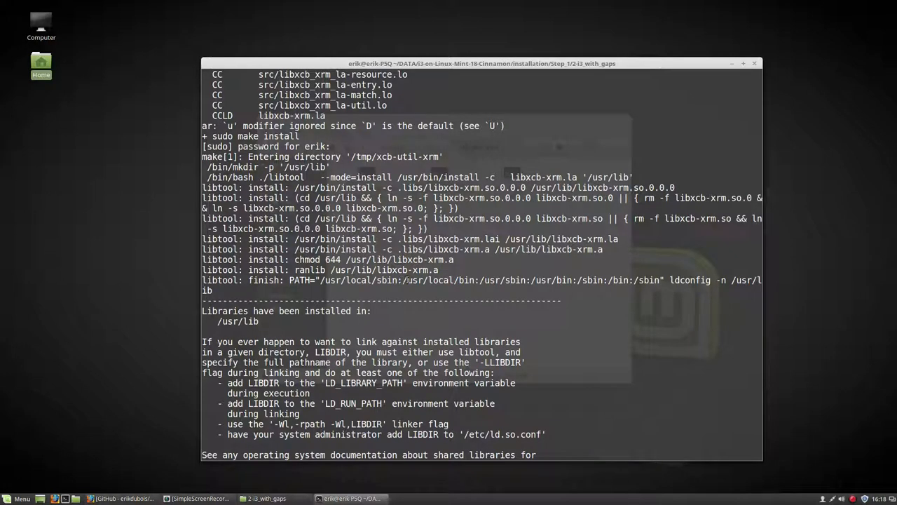
scroll(405, 279, down, 5)
scroll(403, 281, down, 4)
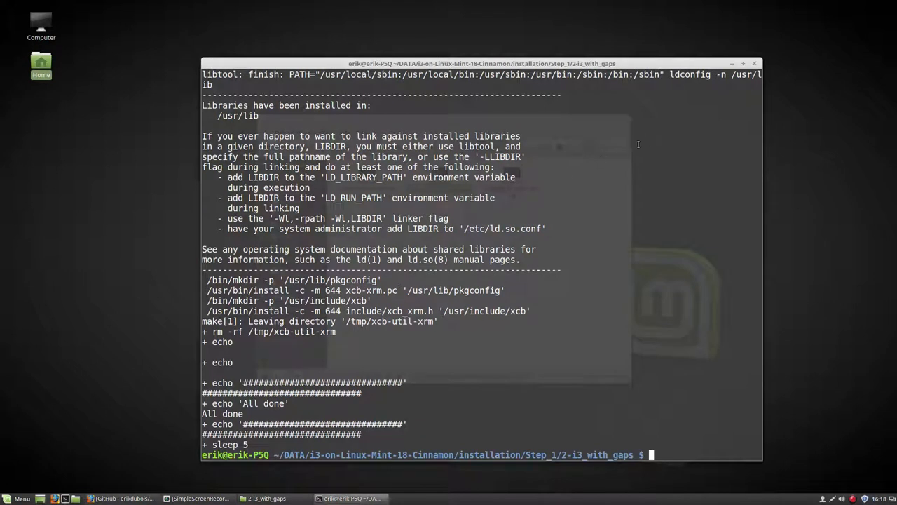
text(./3)
key(BackSpace)
key(BackSpace)
key(BackSpace)
- Close the finished terminal and run the i3-gaps install script (./2...) in a fresh terminal
click(754, 63)
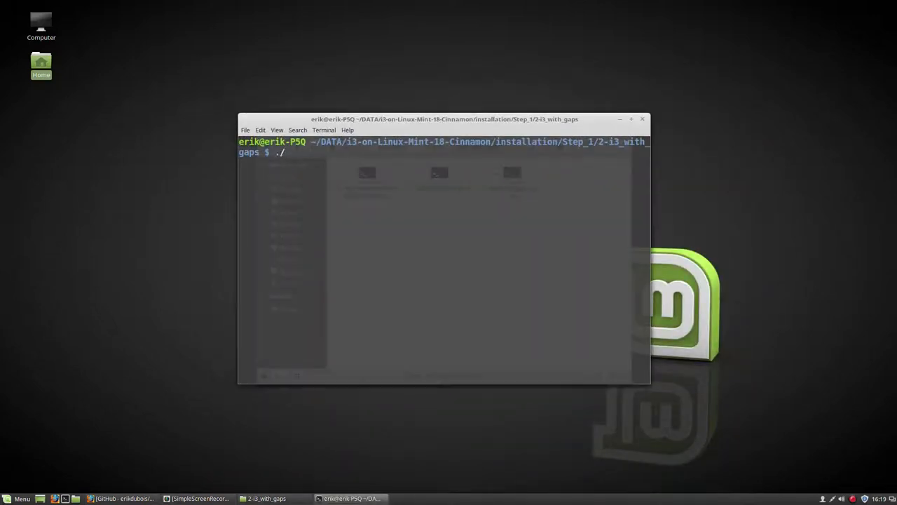
text(3)
key(BackSpace)
text(2)
key(Tab)
key(Return)
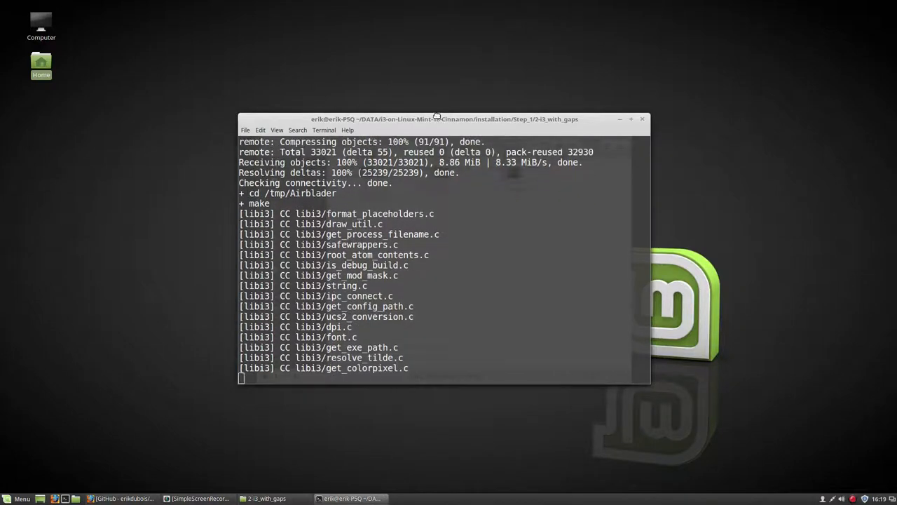
- Resize the terminal, give the sudo password to install i3 4.12-145 gaps-next, then close it
drag(403, 120, 385, 47)
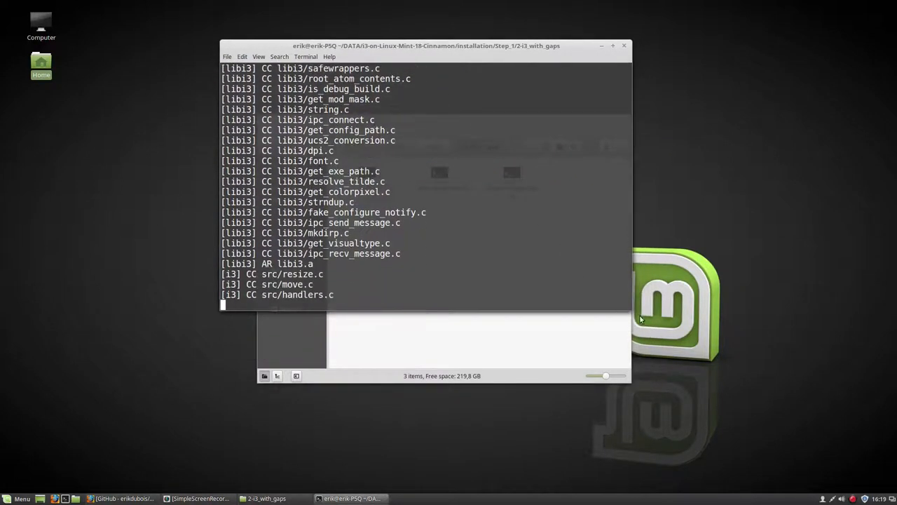
drag(631, 310, 709, 424)
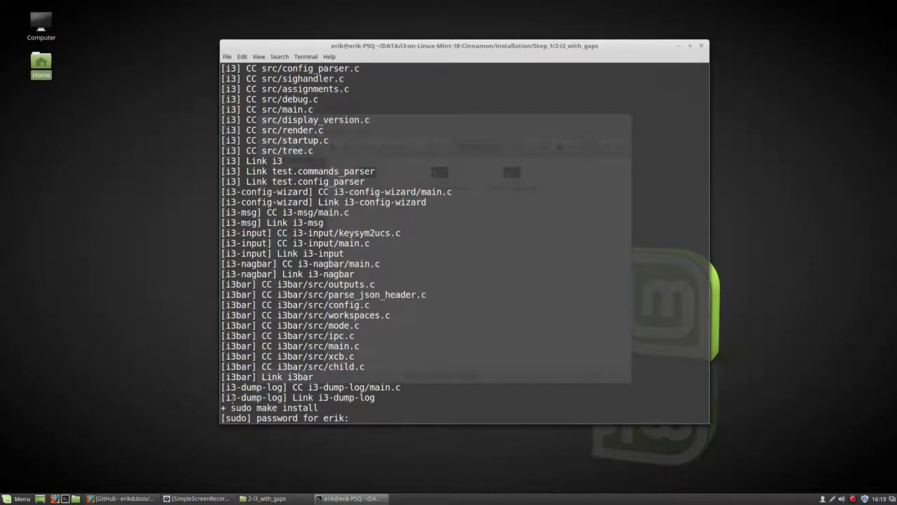
key(Return)
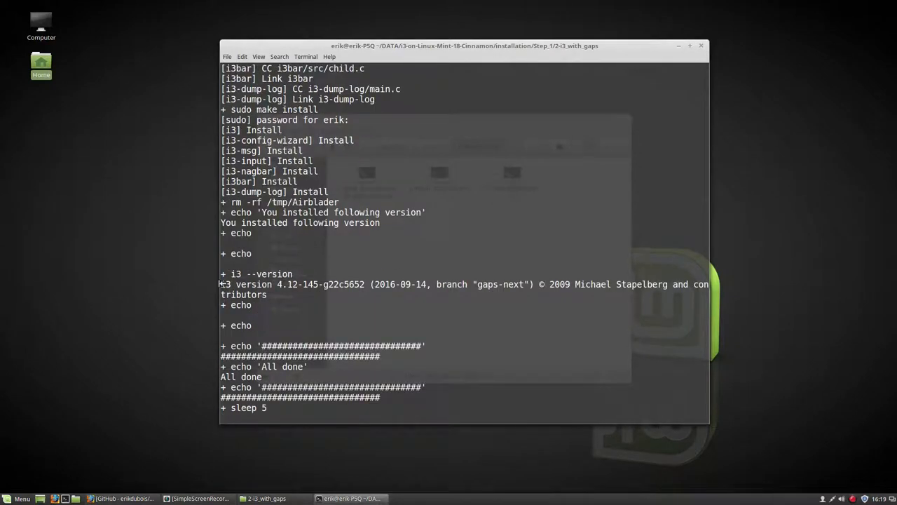
drag(219, 284, 391, 284)
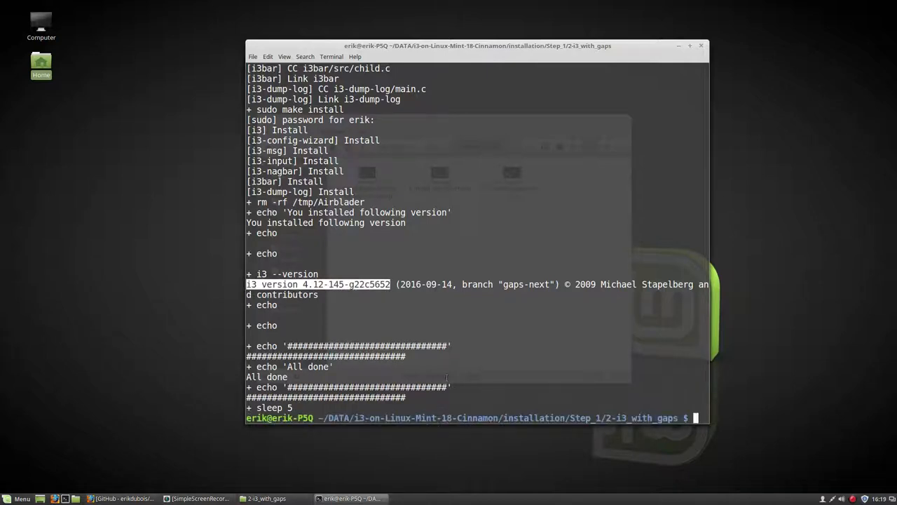
click(702, 47)
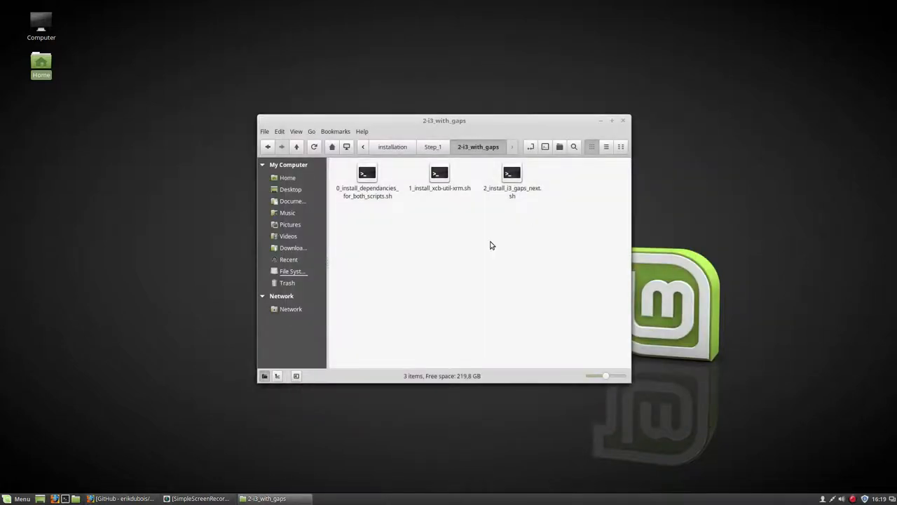
- Navigate to Step_2/j4_dmenu_desktop and run its install .sh in a terminal with the sudo password
click(432, 146)
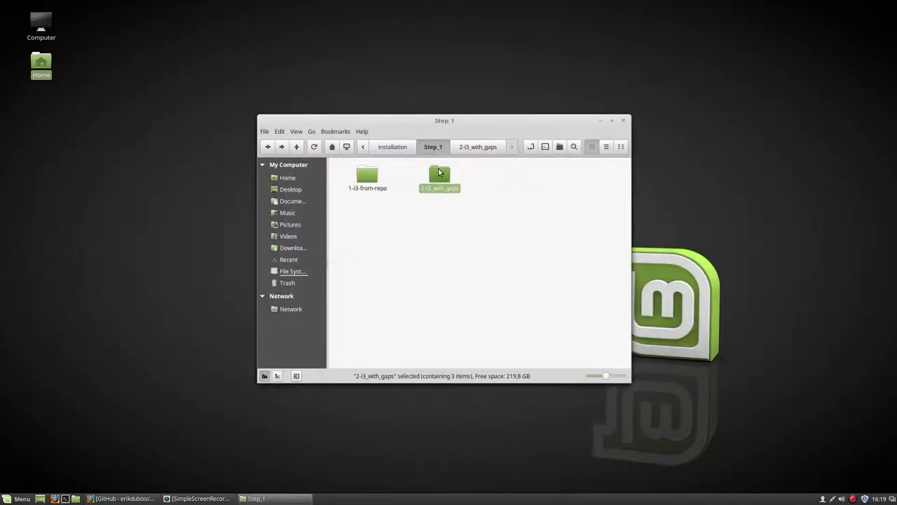
click(396, 147)
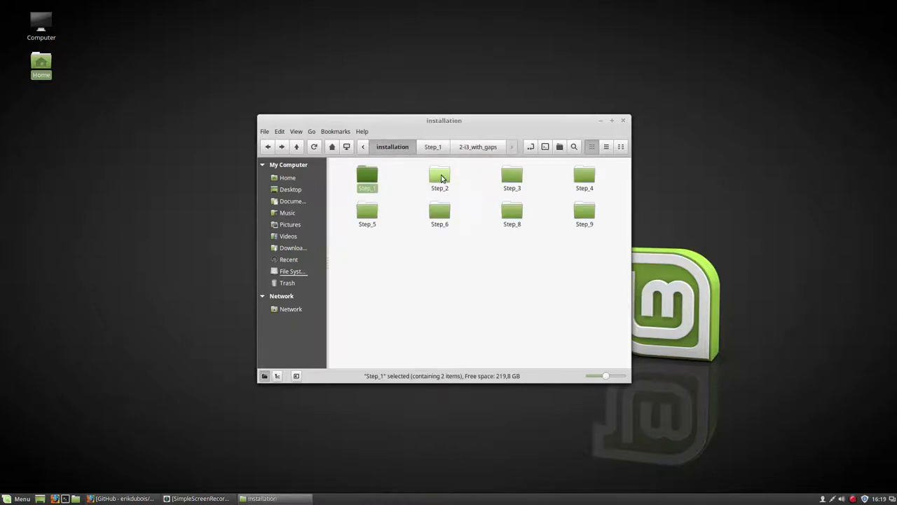
double_click(442, 178)
double_click(368, 182)
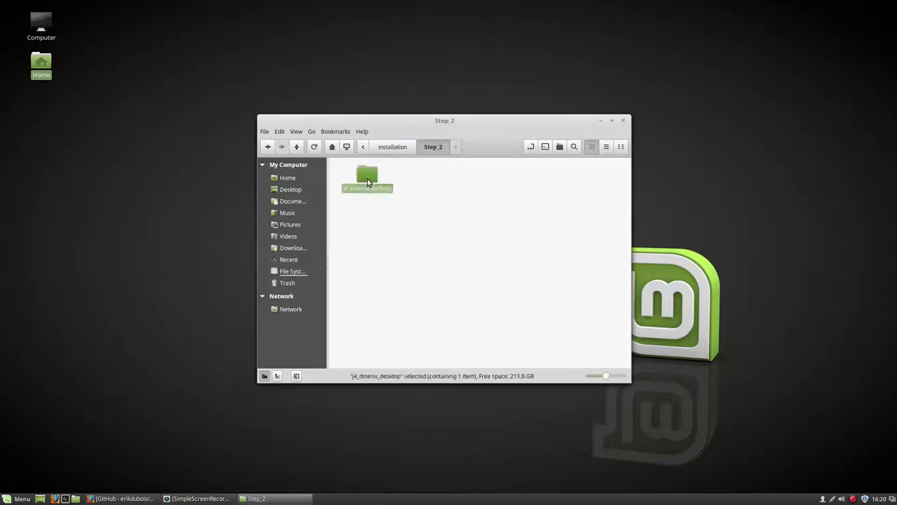
double_click(367, 181)
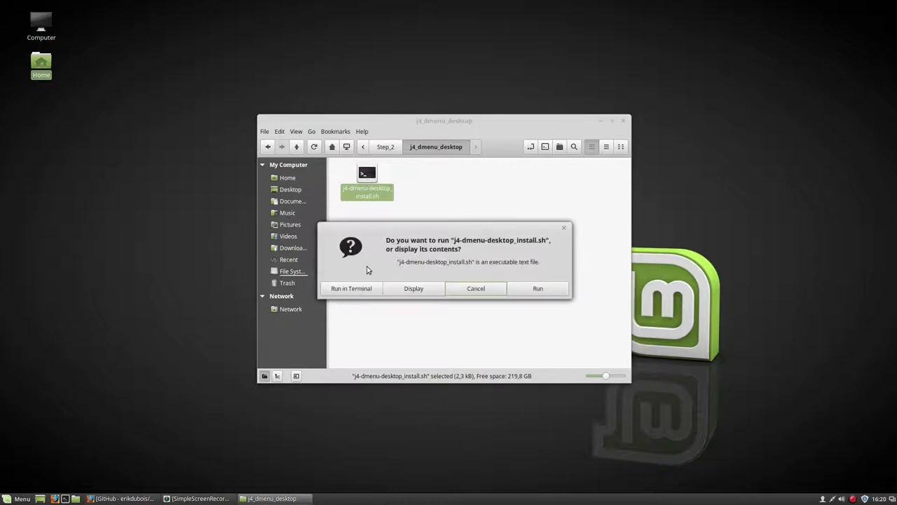
click(351, 288)
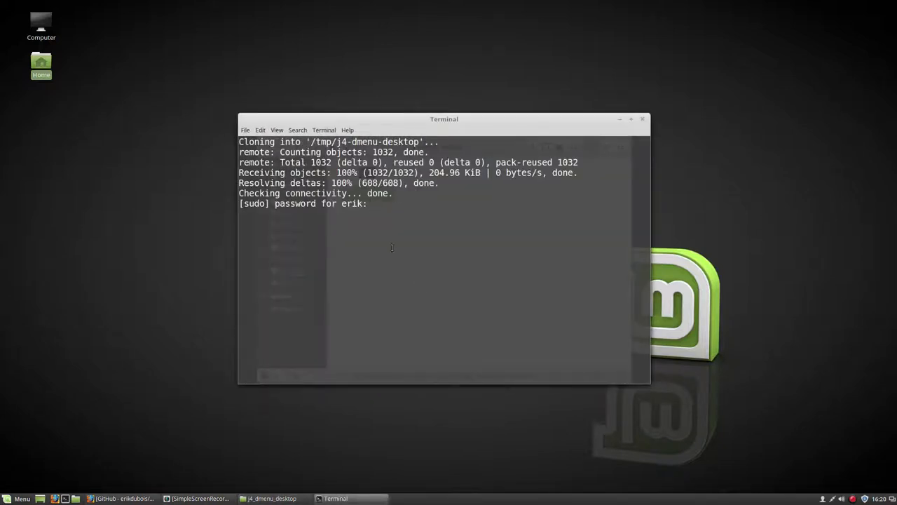
key(Return)
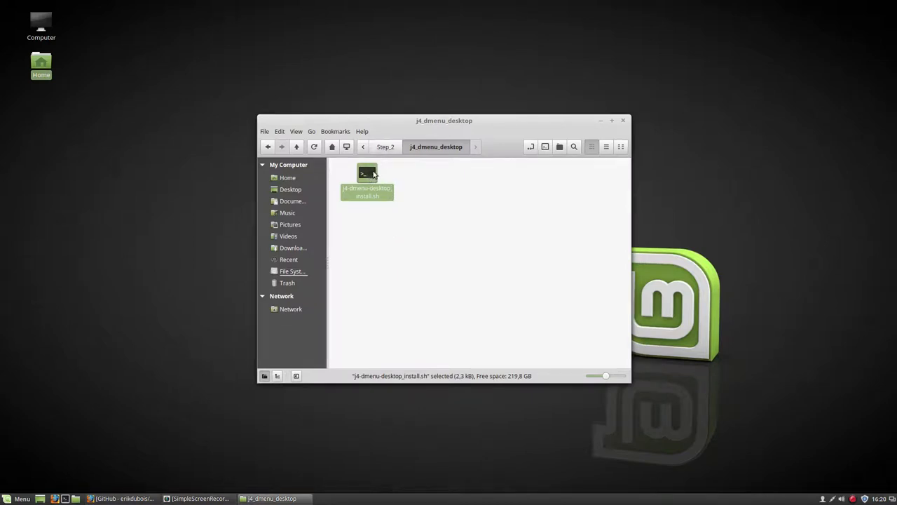
- Run Step_3/install-extra-software.sh in a terminal with the sudo password, closing it after 'All done'
click(386, 146)
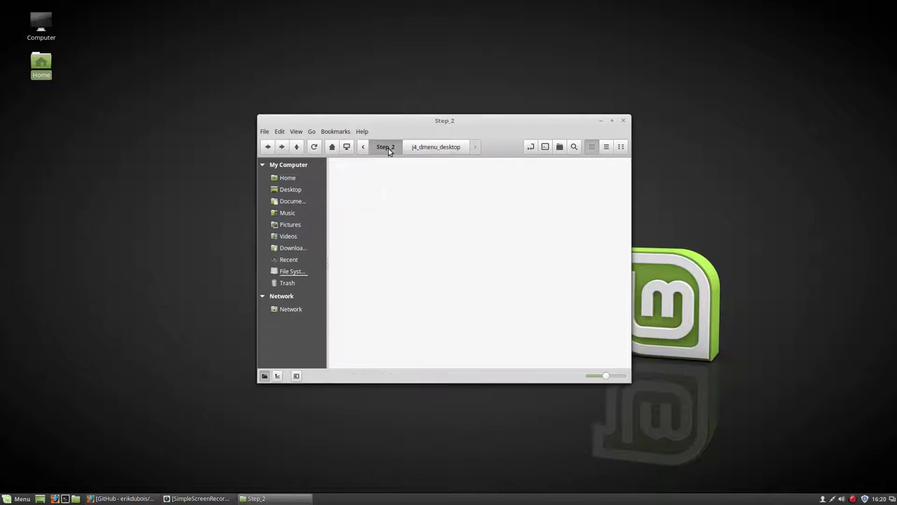
click(362, 147)
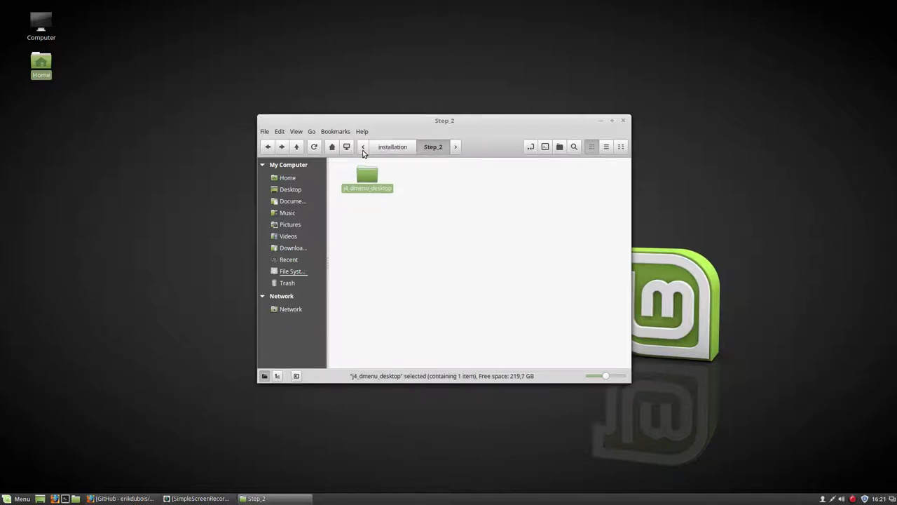
click(392, 147)
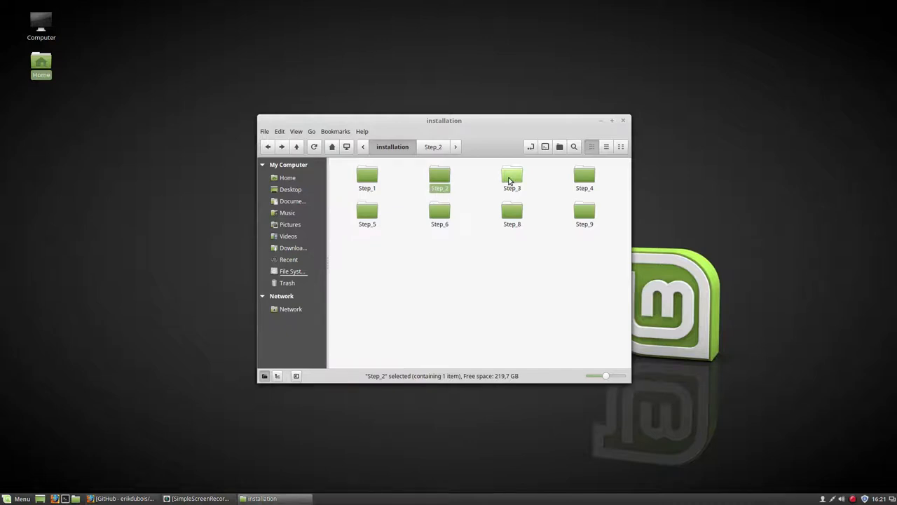
double_click(512, 176)
double_click(384, 181)
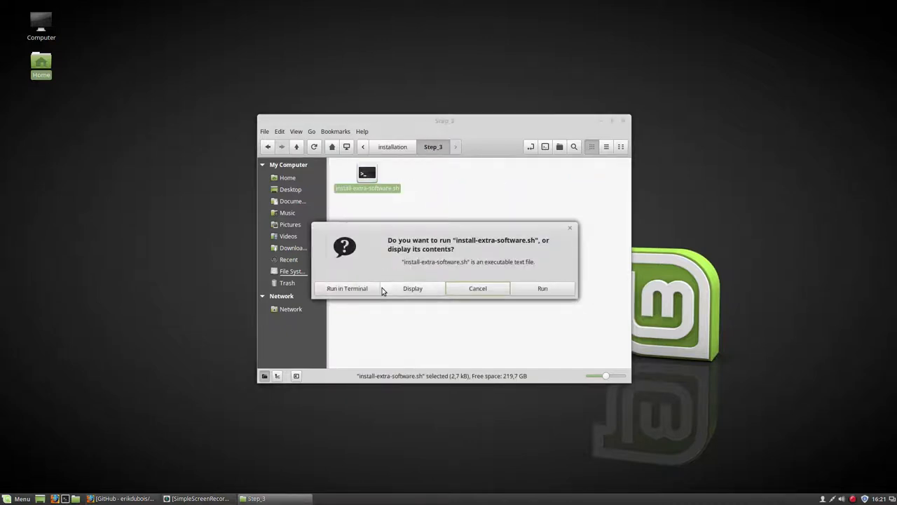
click(363, 289)
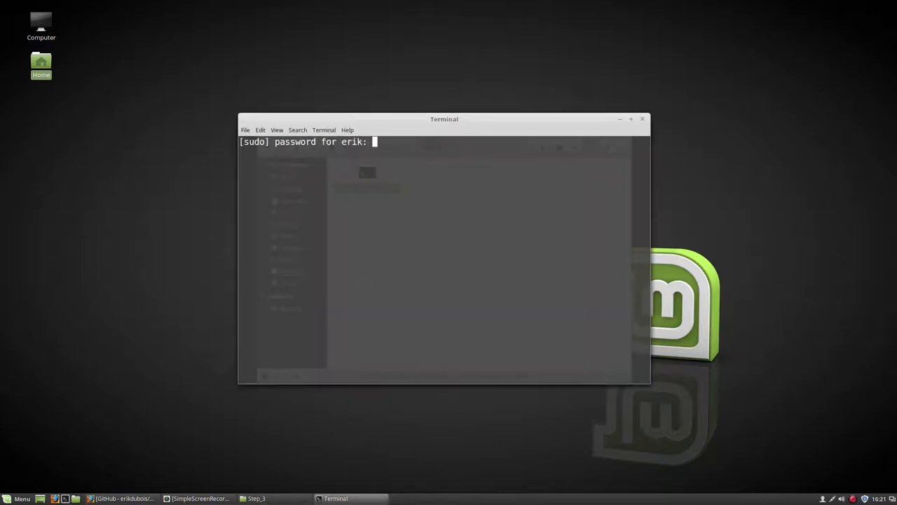
key(Return)
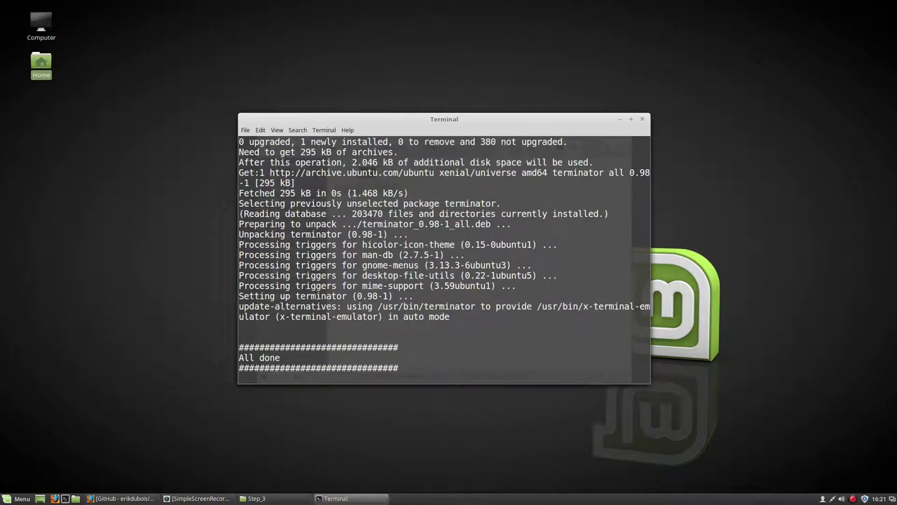
click(642, 119)
- Copy the i3 folder from installation/Step_4
click(392, 146)
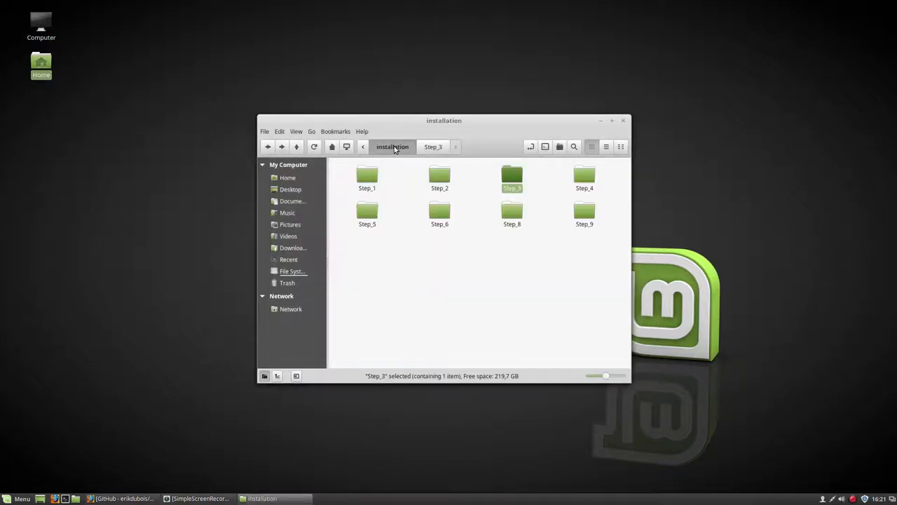
double_click(577, 178)
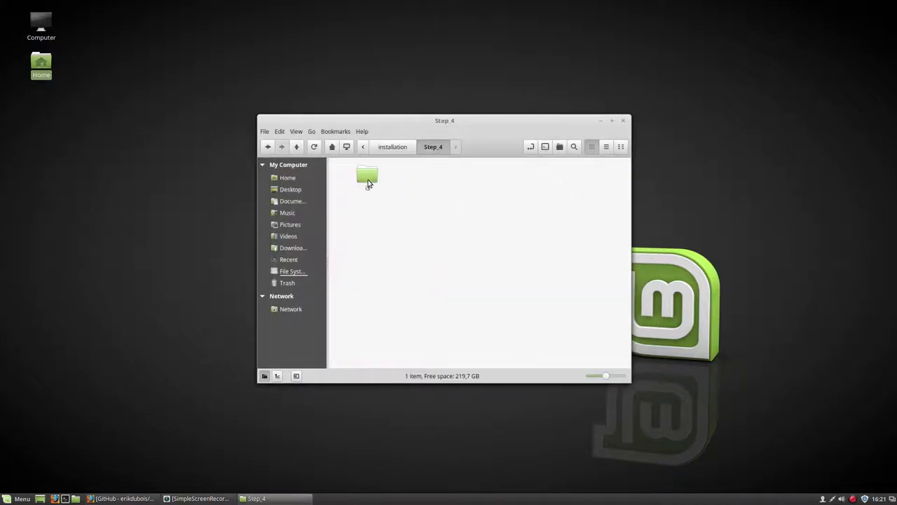
click(369, 178)
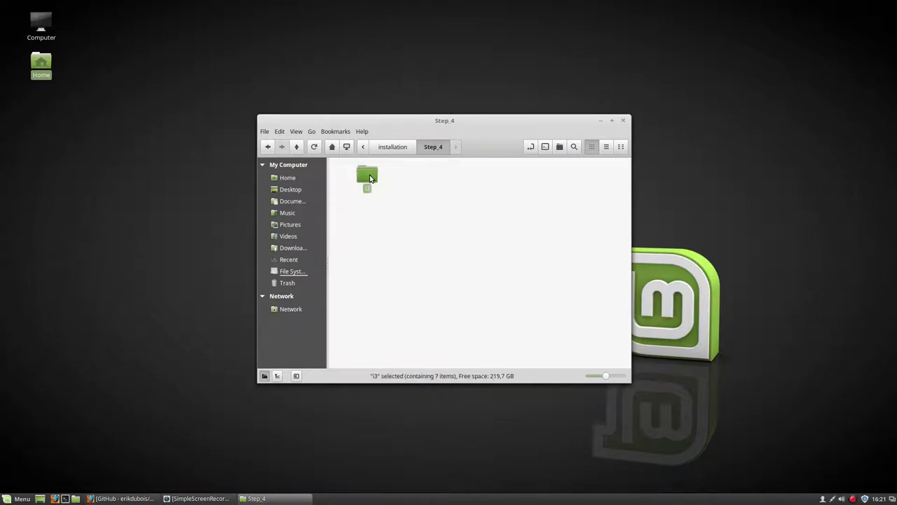
right_click(370, 178)
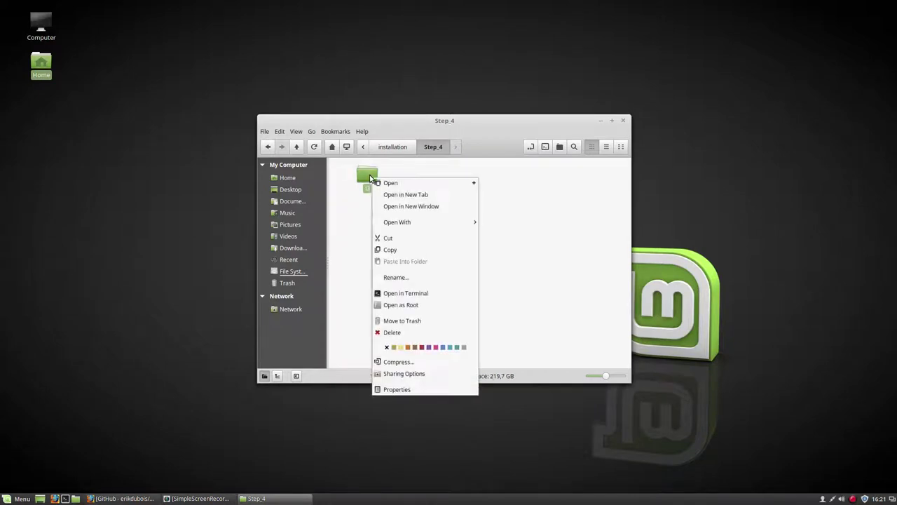
click(400, 250)
- Show hidden files in Home with Ctrl+H and paste the i3 folder into ~/.config
click(288, 178)
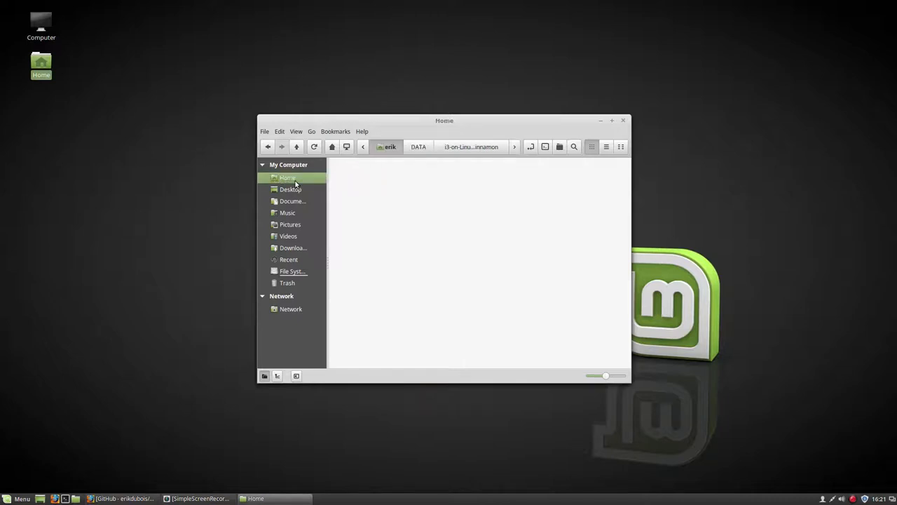
click(394, 250)
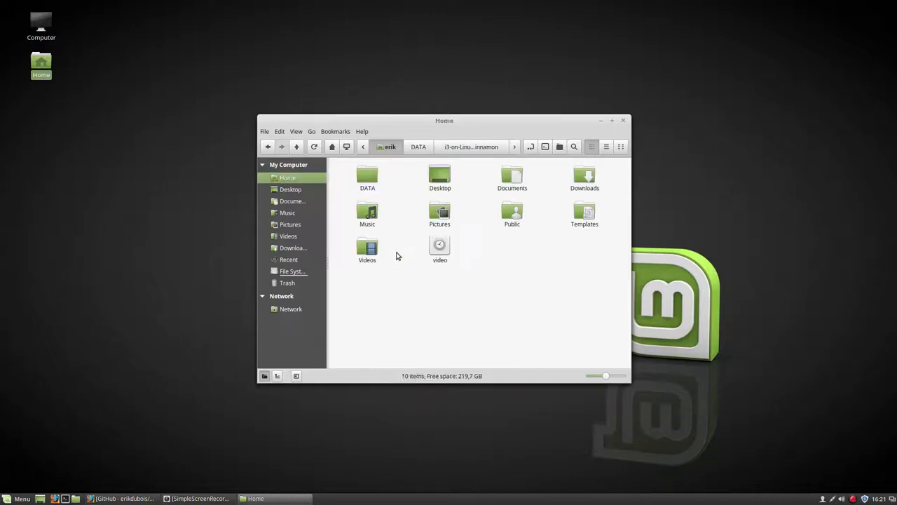
key(ctrl+h)
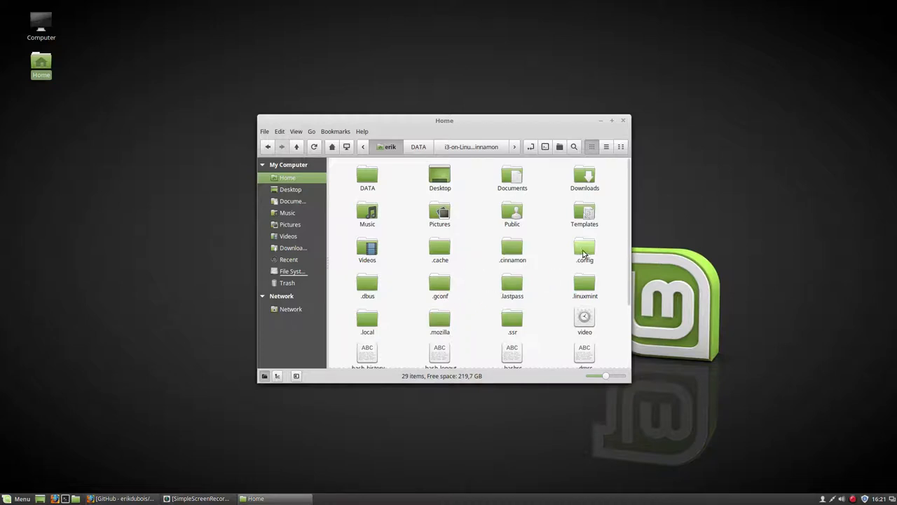
double_click(584, 252)
right_click(477, 288)
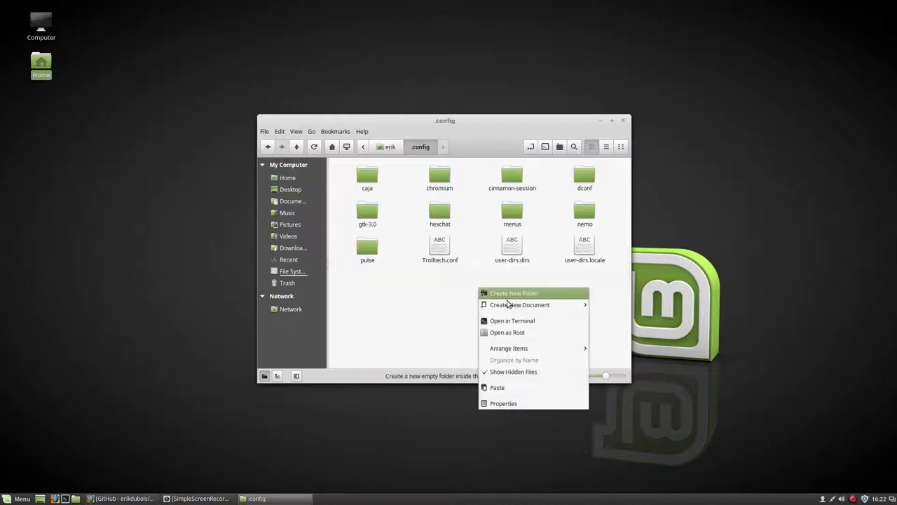
click(505, 389)
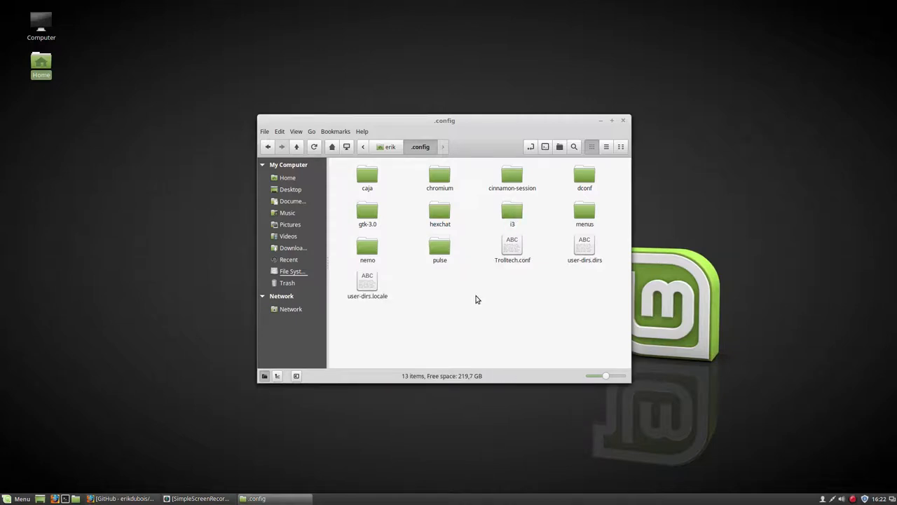
- Check the eight copied files inside ~/.config/i3 and return to the Home folder
key(super)
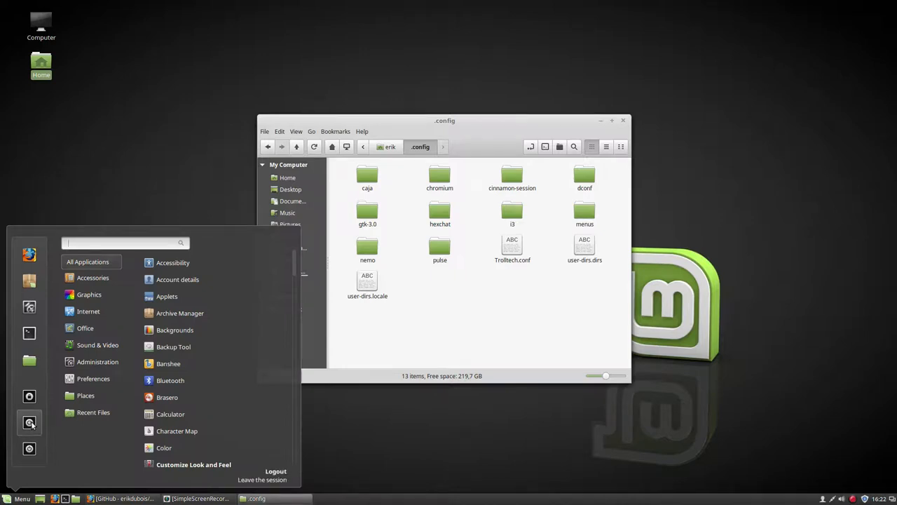
click(464, 331)
click(508, 213)
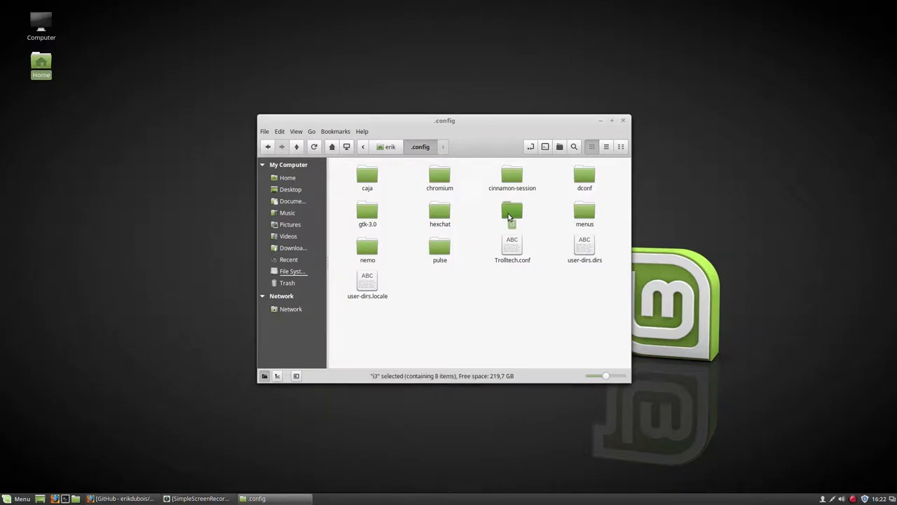
double_click(508, 213)
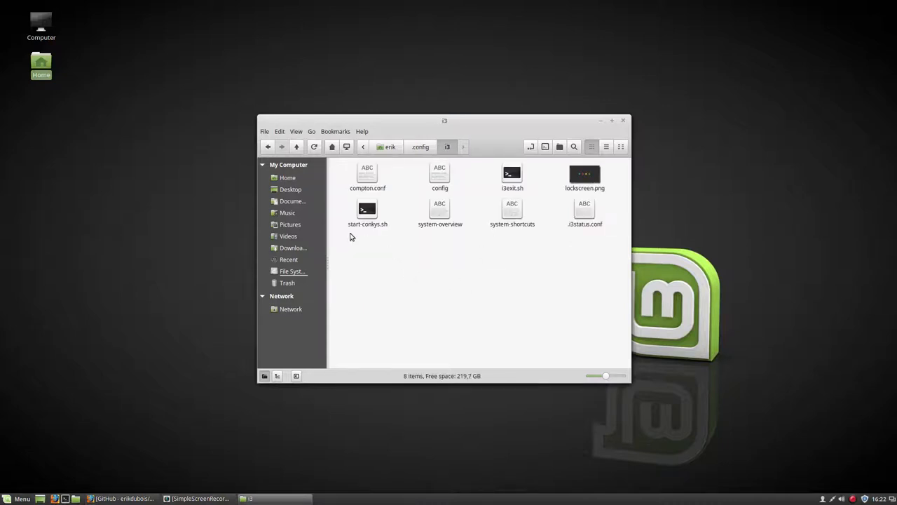
drag(351, 236, 631, 161)
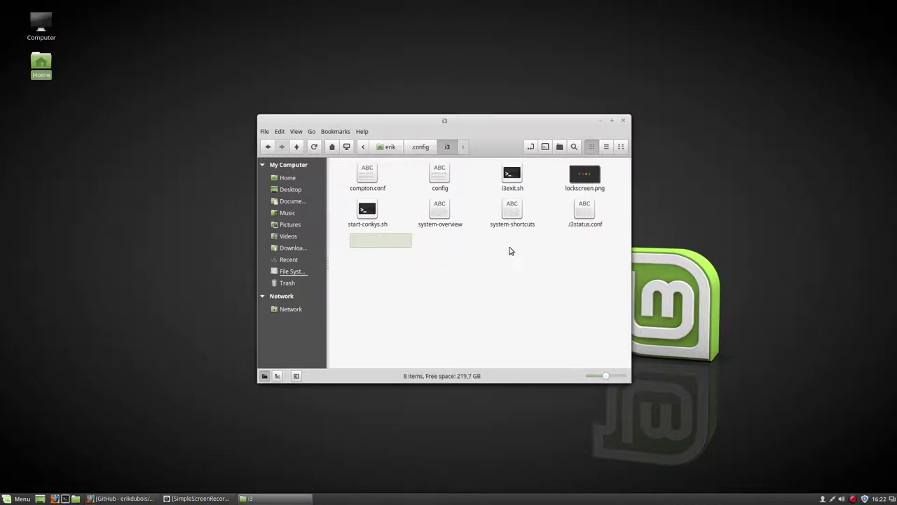
click(549, 320)
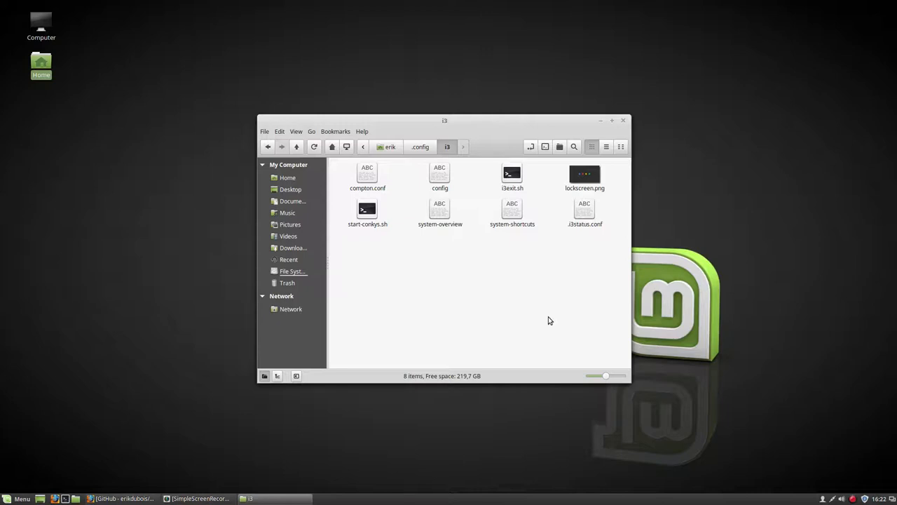
click(391, 147)
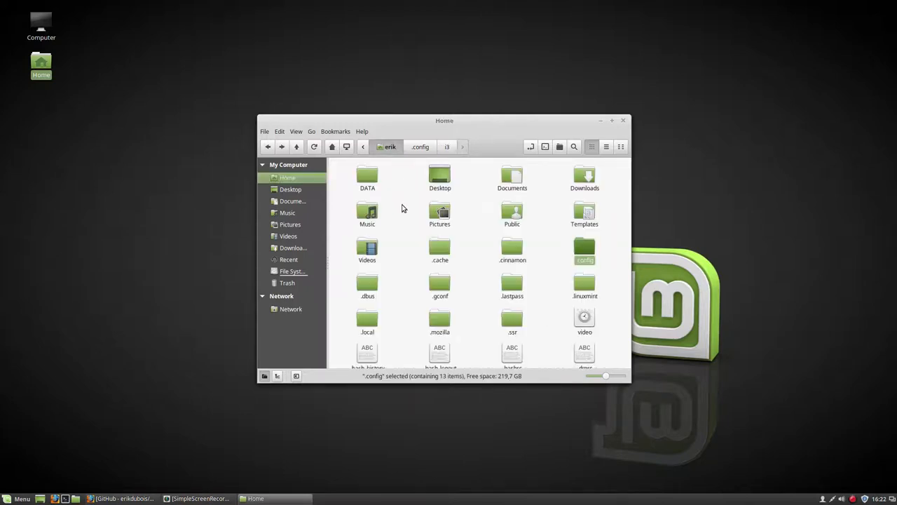
click(418, 332)
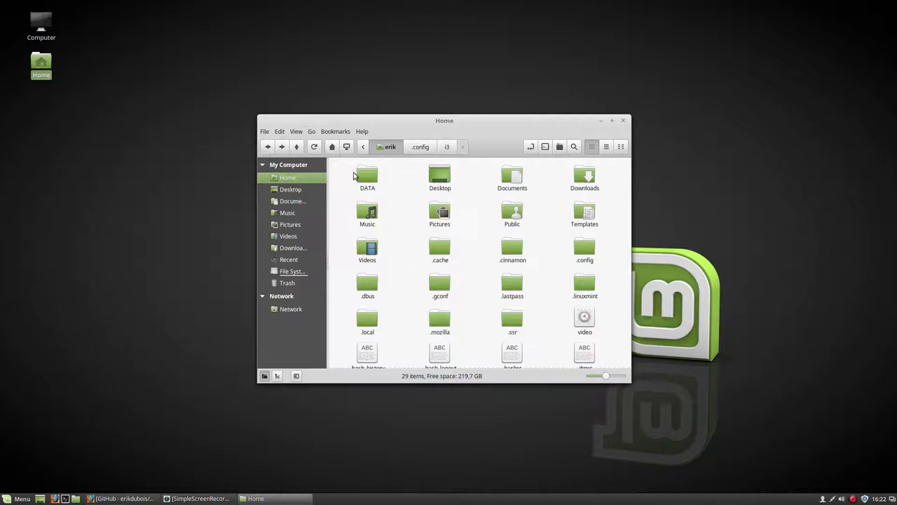
- Bookmark the DATA/i3-on-Linux-Mint-18-Cinnamon repository folder with Ctrl+D and open it
double_click(367, 175)
click(371, 177)
double_click(371, 177)
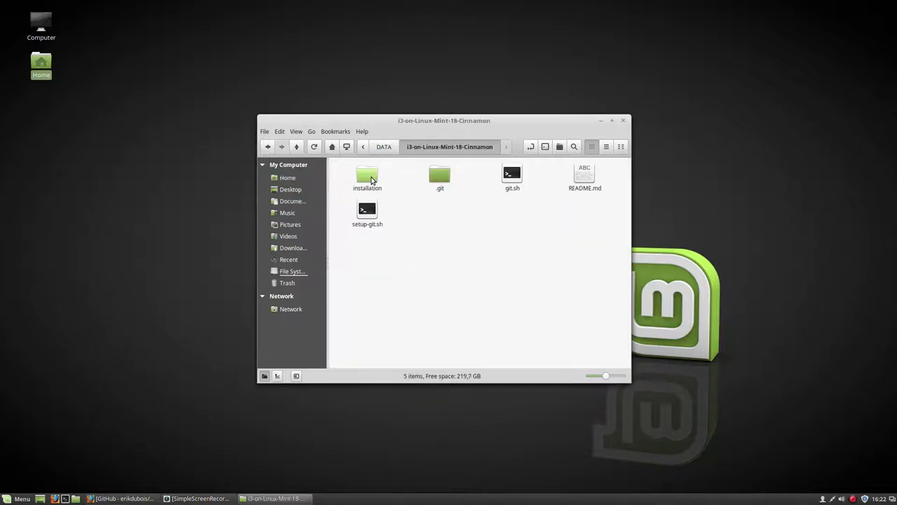
key(ctrl+d)
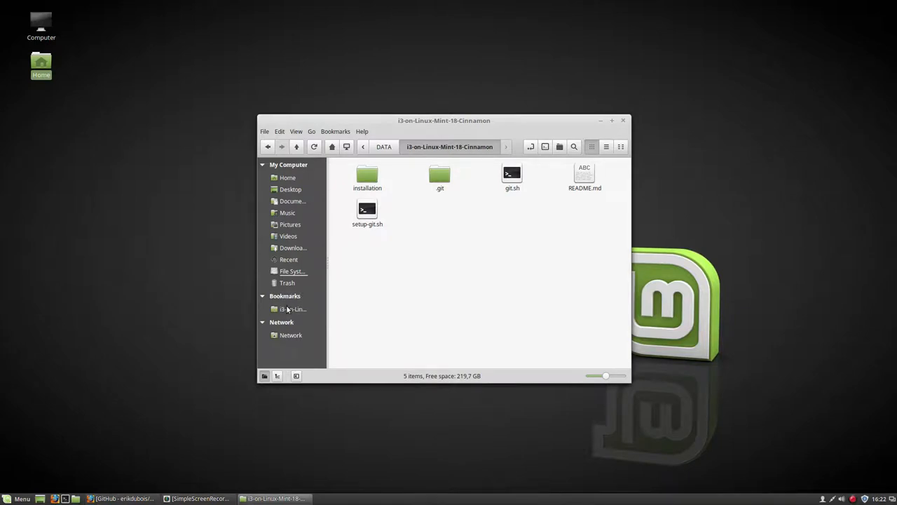
click(288, 310)
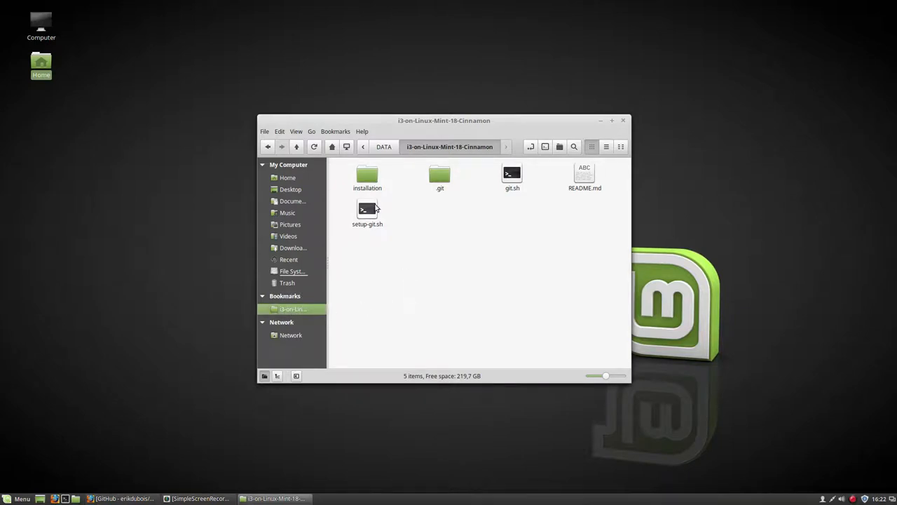
- Browse installation/Step_4, then open Step_5 holding .config and .gtkrc-2.0
double_click(367, 177)
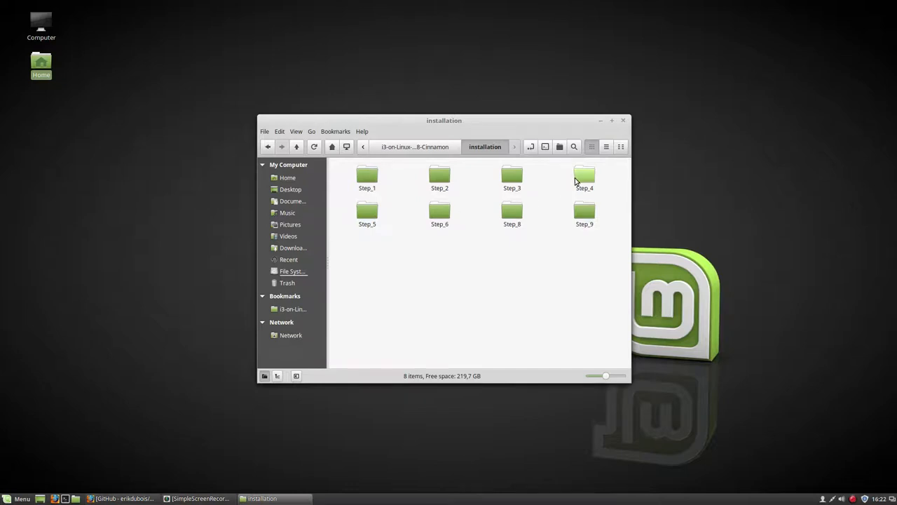
double_click(585, 177)
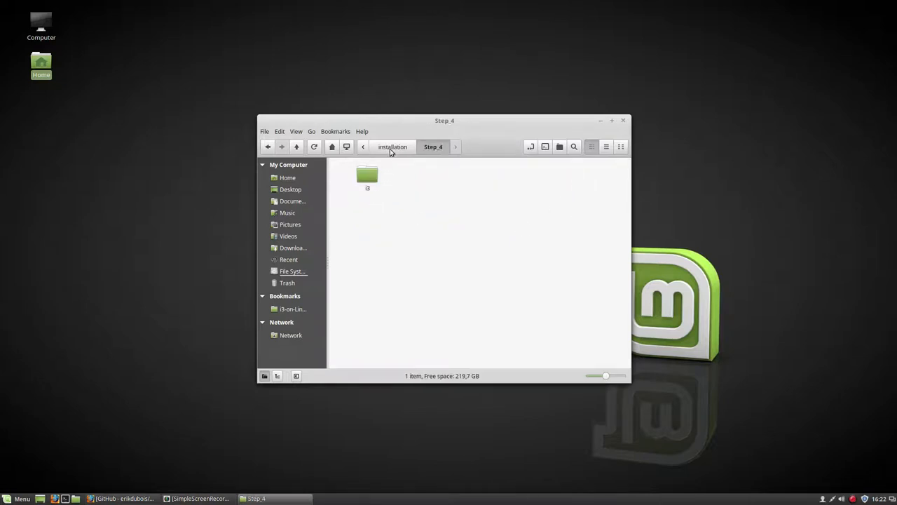
click(392, 147)
double_click(368, 213)
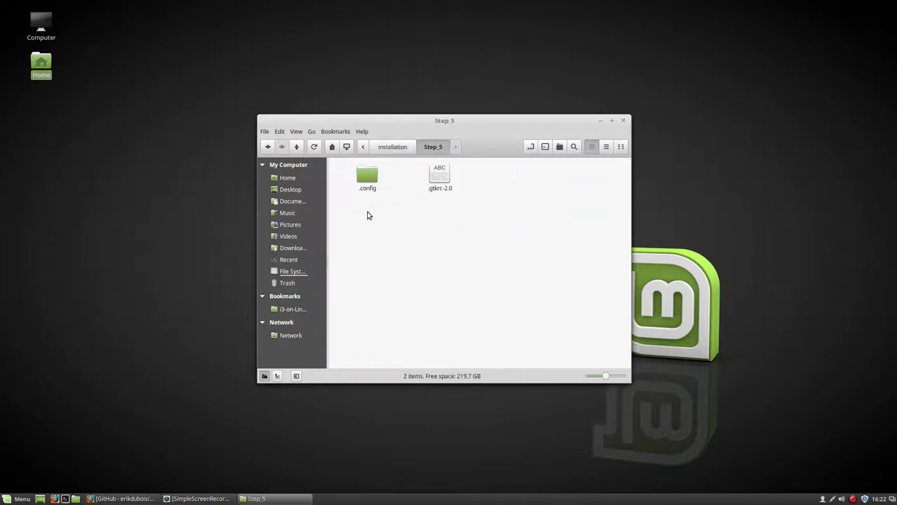
- Copy .gtkrc-2.0 from Step_5 into the home folder, arranging the two Nemo windows side by side
click(370, 180)
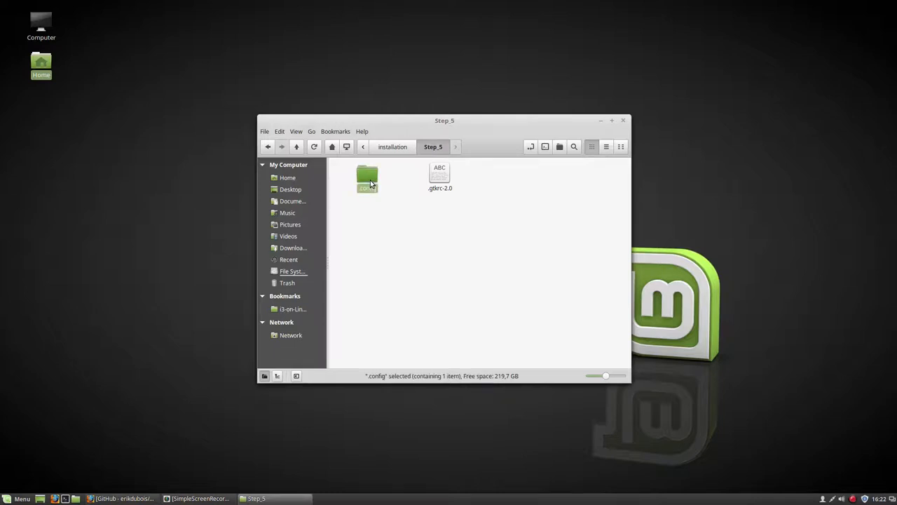
drag(437, 122, 369, 48)
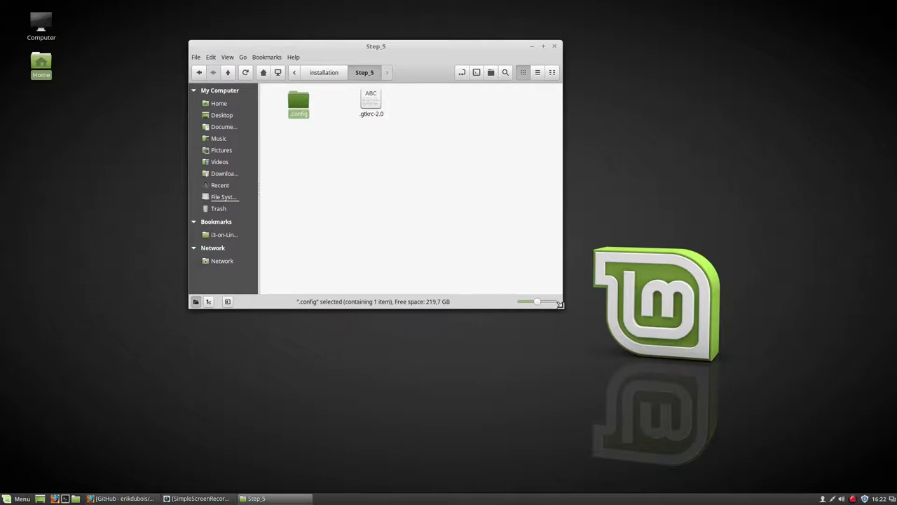
drag(560, 304, 639, 405)
click(370, 101)
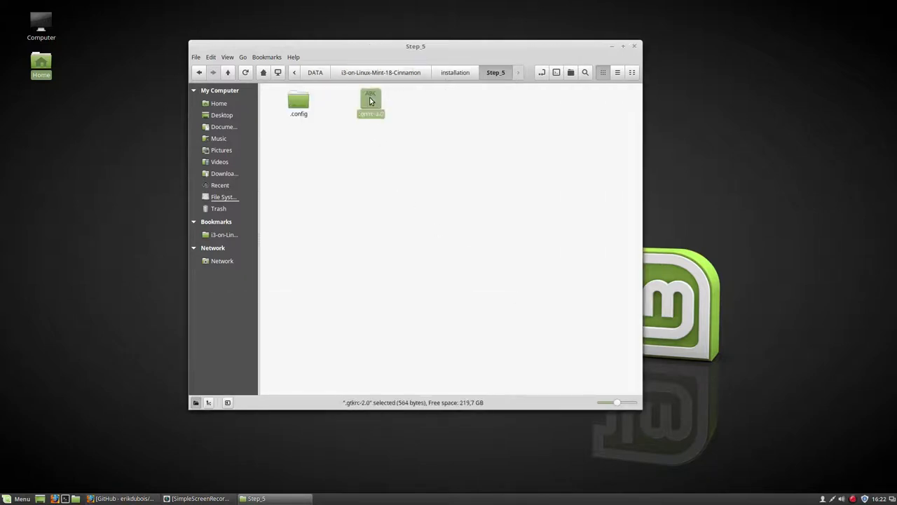
double_click(40, 65)
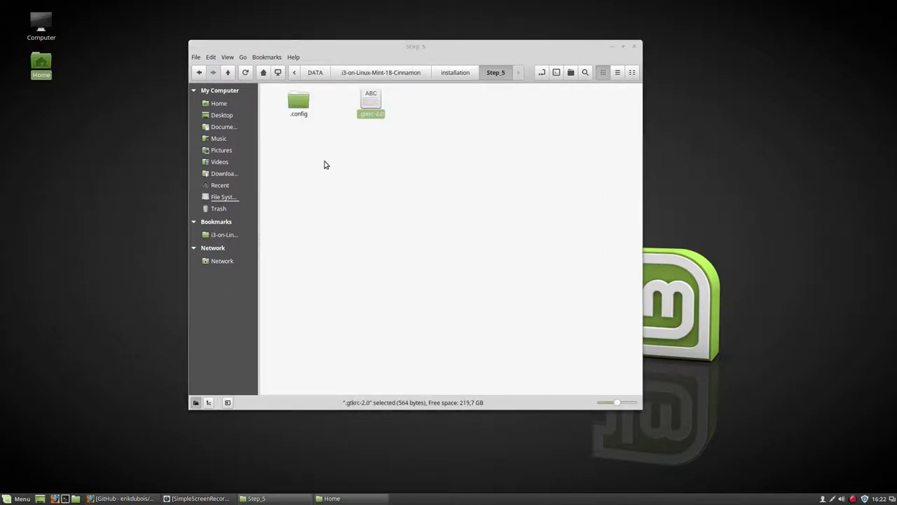
drag(411, 124, 539, 157)
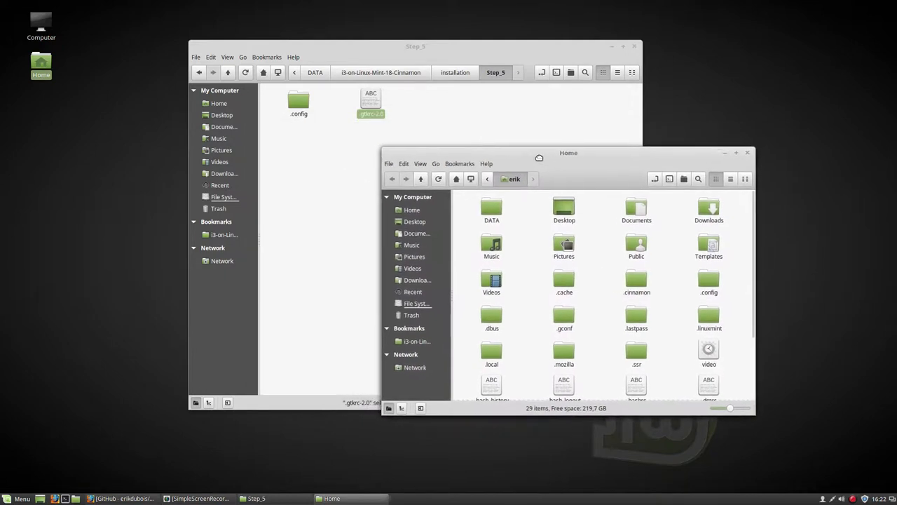
drag(415, 46, 304, 20)
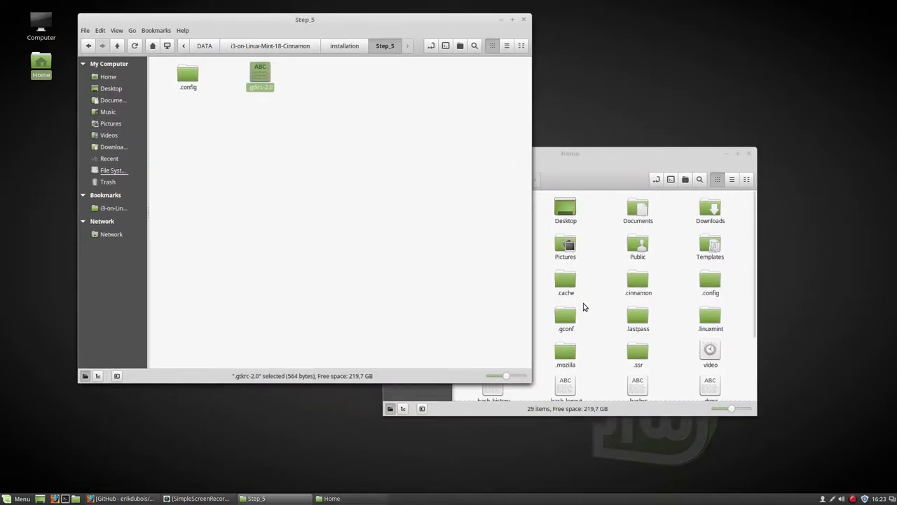
click(583, 306)
scroll(583, 306, down, 3)
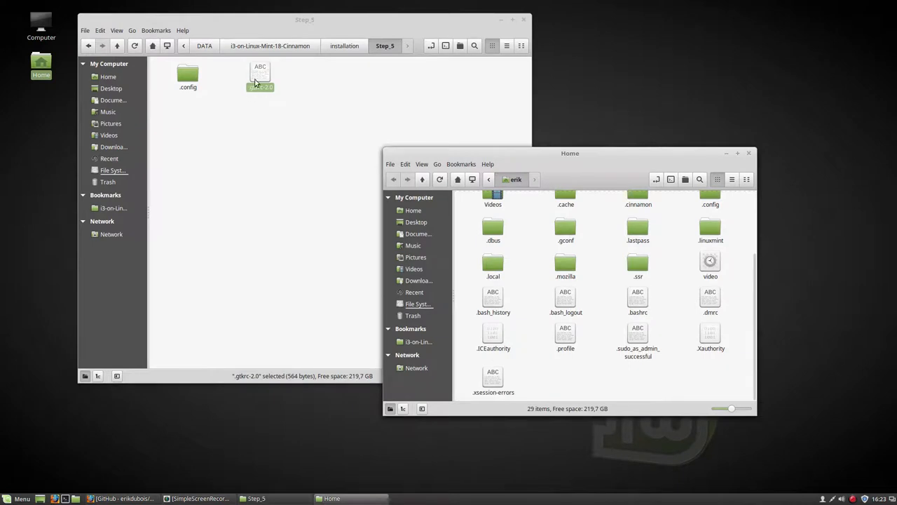
drag(260, 77, 582, 382)
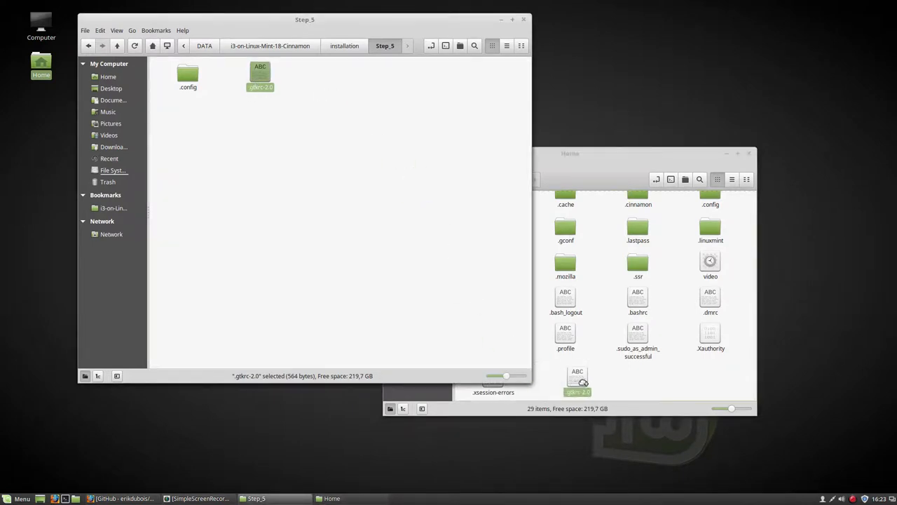
click(612, 384)
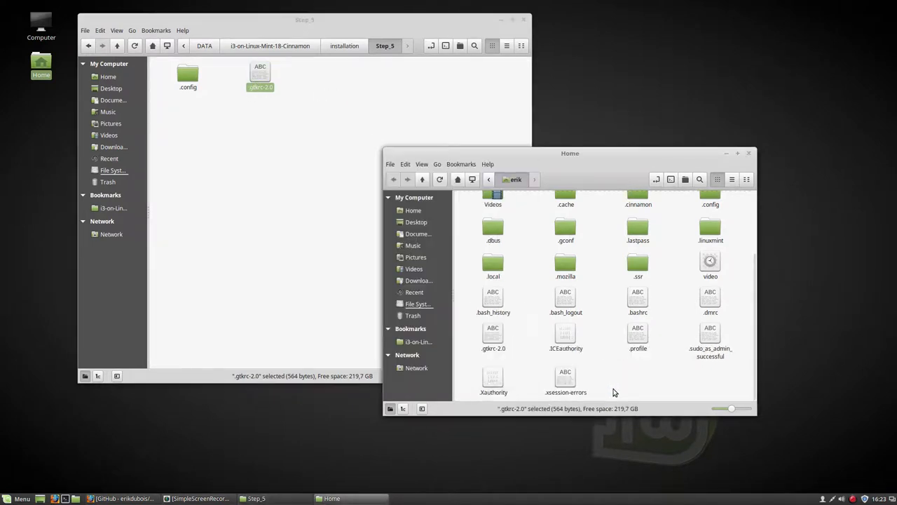
click(493, 335)
scroll(494, 335, up, 3)
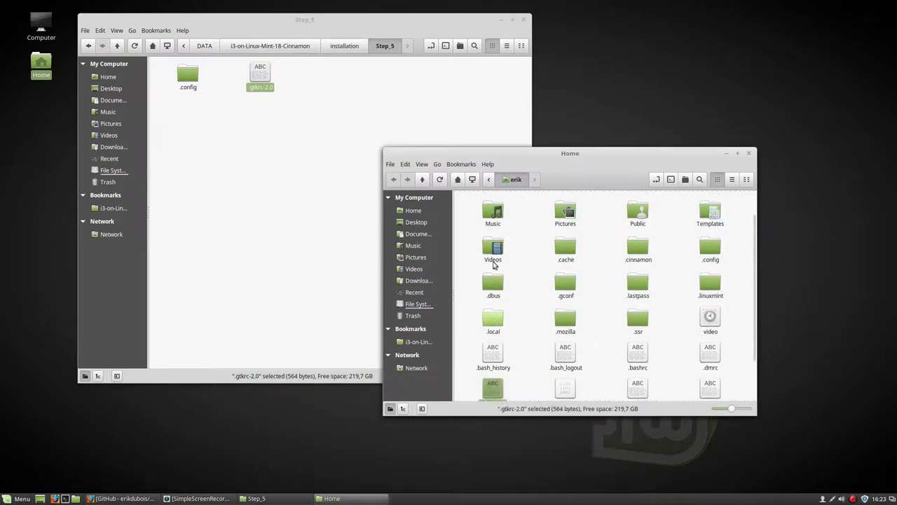
- Copy settings.ini from Step_5's .config/gtk-3.0 into ~/.config/gtk-3.0 beside bookmarks
double_click(709, 278)
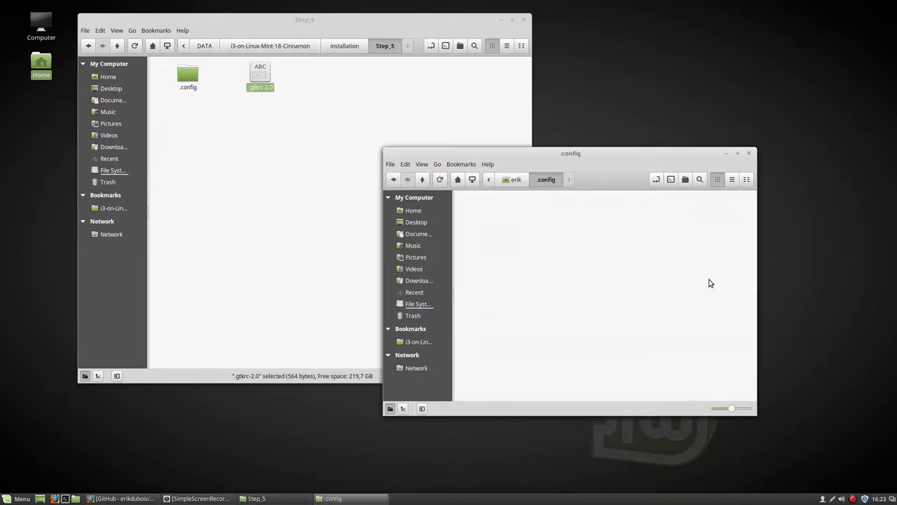
double_click(494, 244)
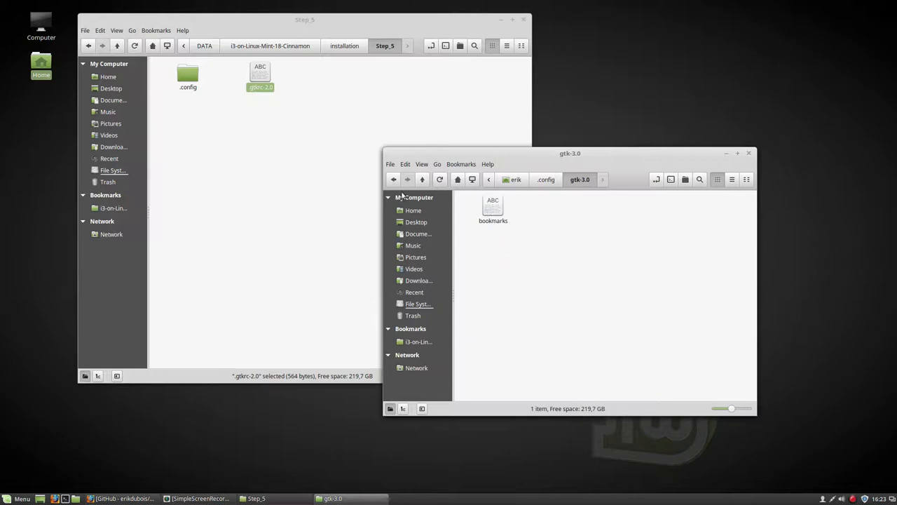
double_click(188, 77)
double_click(188, 78)
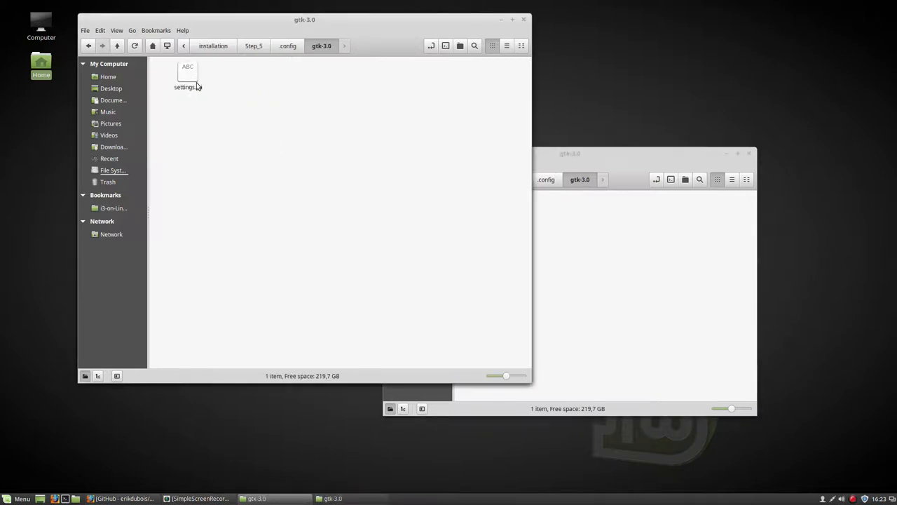
drag(197, 86, 606, 267)
click(614, 305)
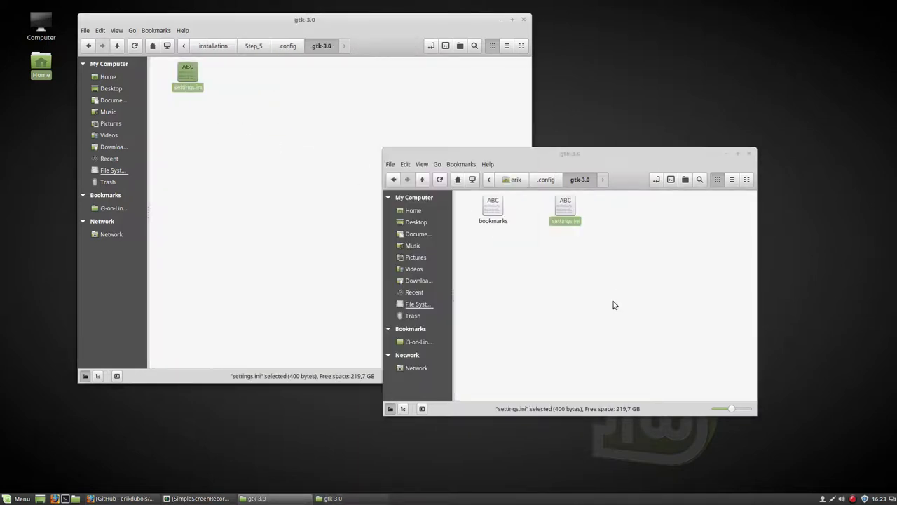
- Navigate back up to the installation folder and enter Step_6
click(253, 46)
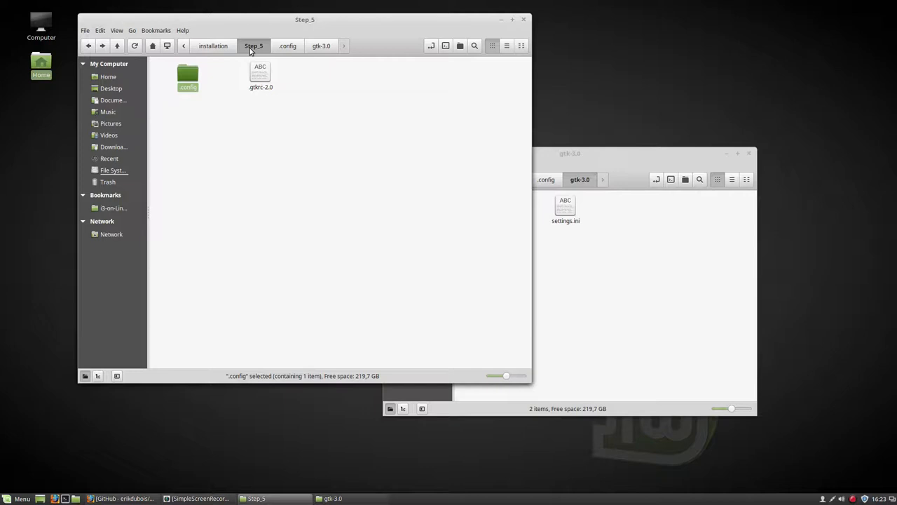
click(213, 45)
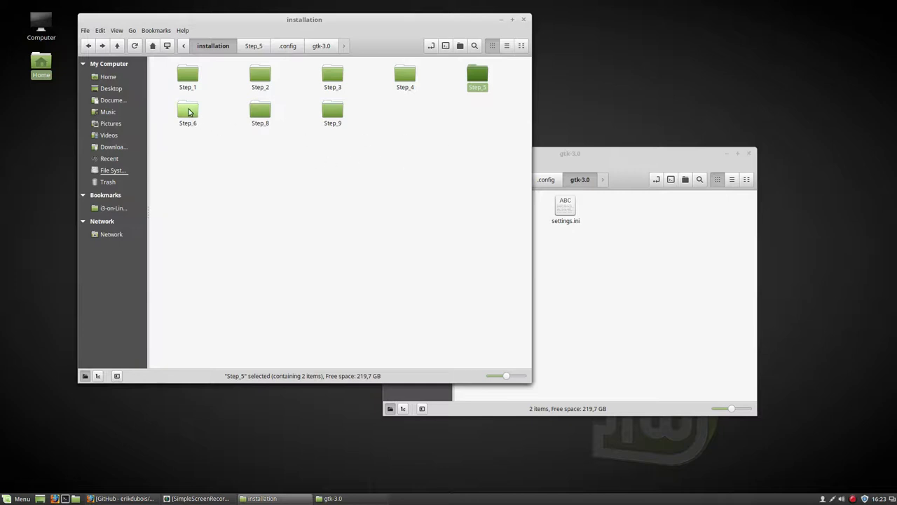
double_click(188, 112)
- Run install-conky-software.sh in a terminal with the sudo password, installing conky, conky-std and liblua5.1-0
click(188, 74)
double_click(188, 74)
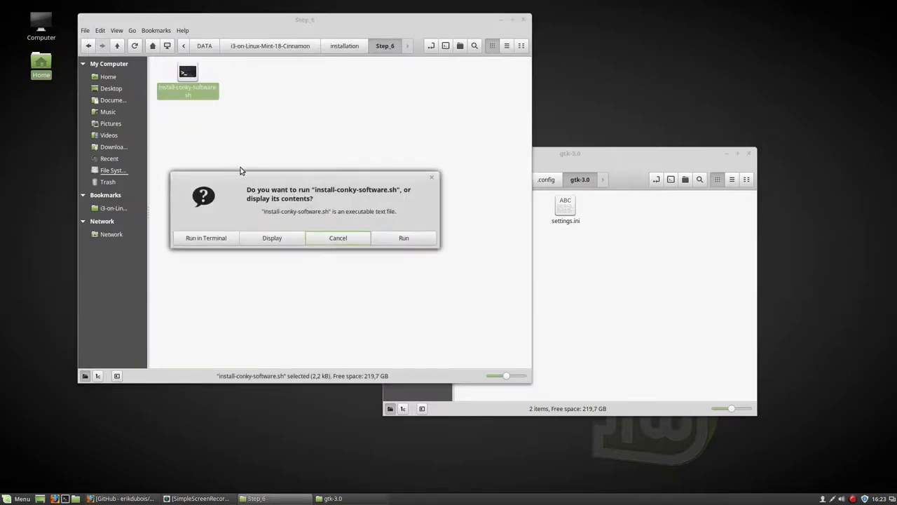
click(224, 237)
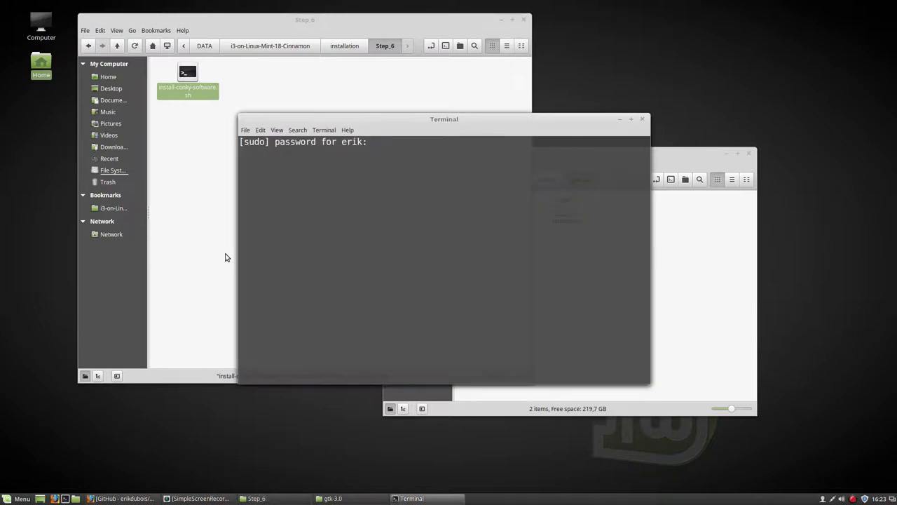
key(Return)
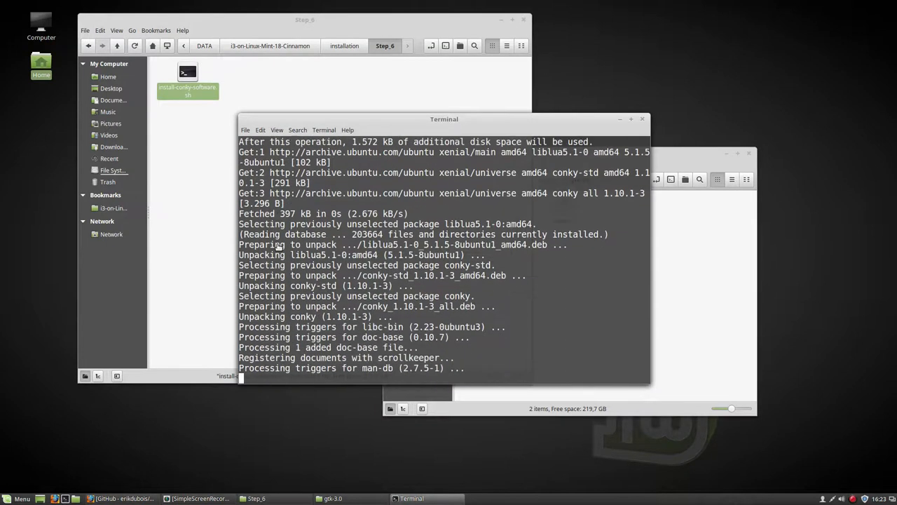
scroll(278, 246, up, 5)
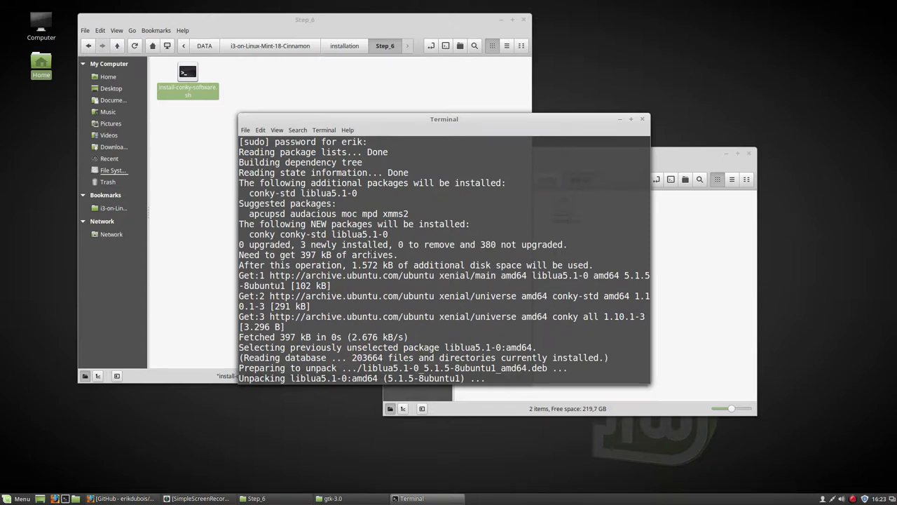
drag(245, 234, 420, 236)
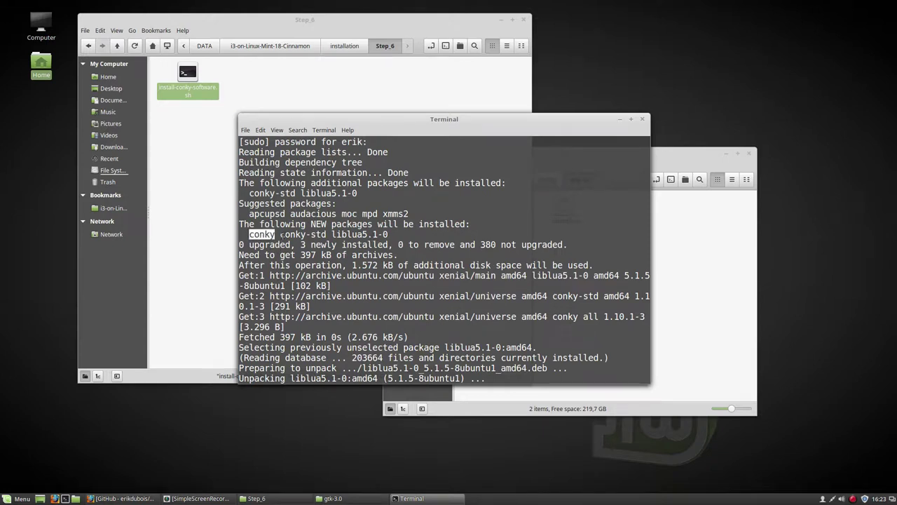
click(351, 234)
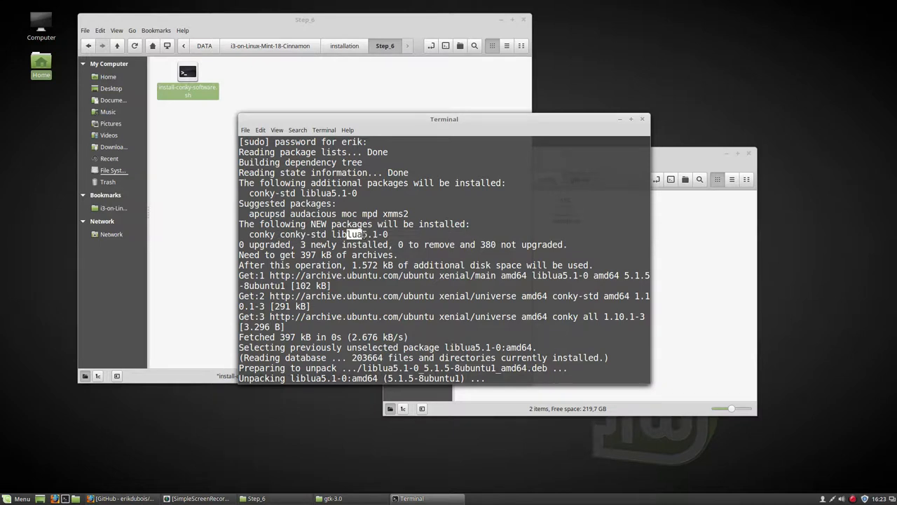
- Return the right window to the home folder and browse the left window into Step_8 with its config file
click(579, 273)
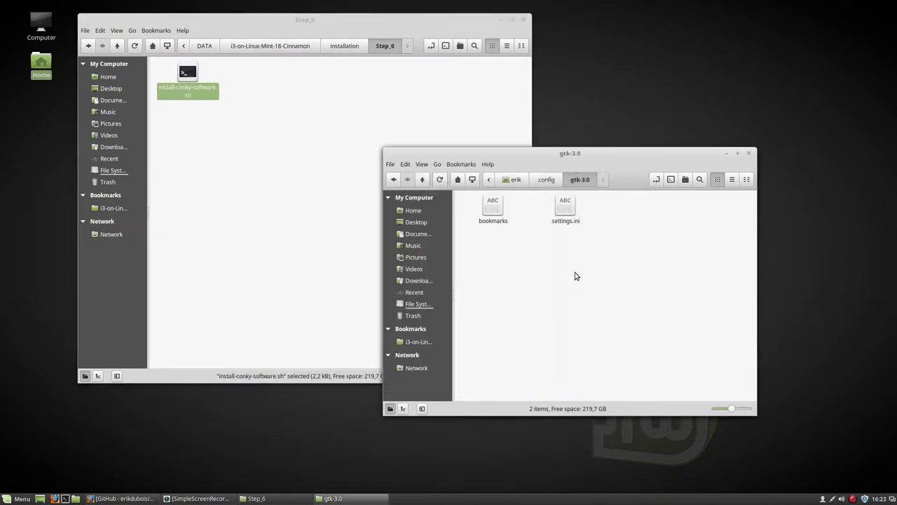
click(513, 180)
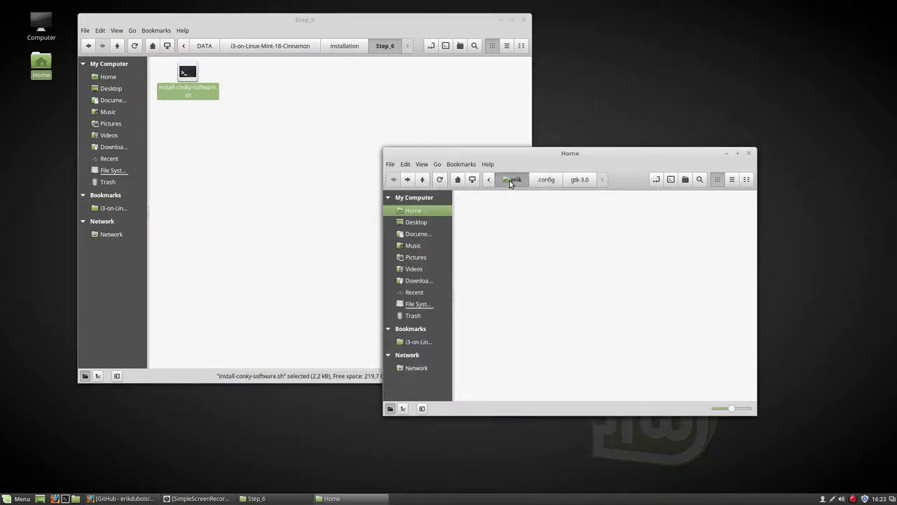
click(344, 46)
double_click(259, 112)
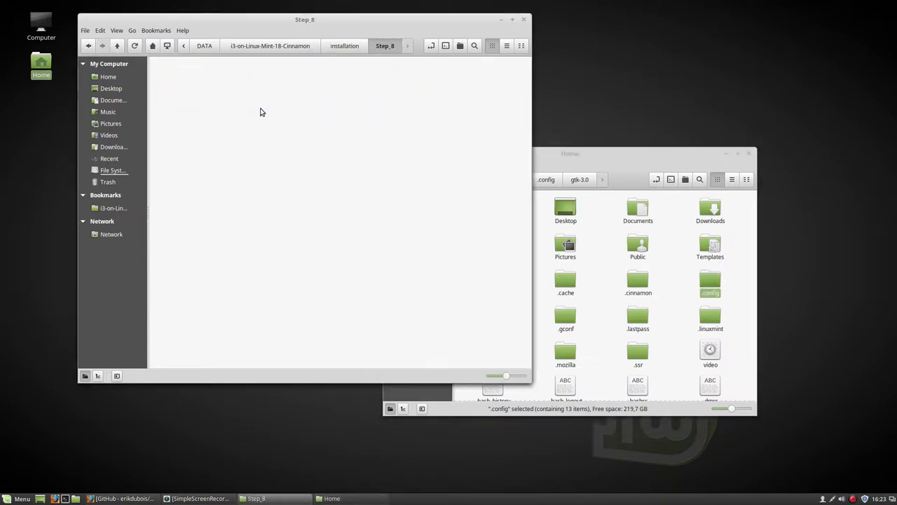
click(191, 76)
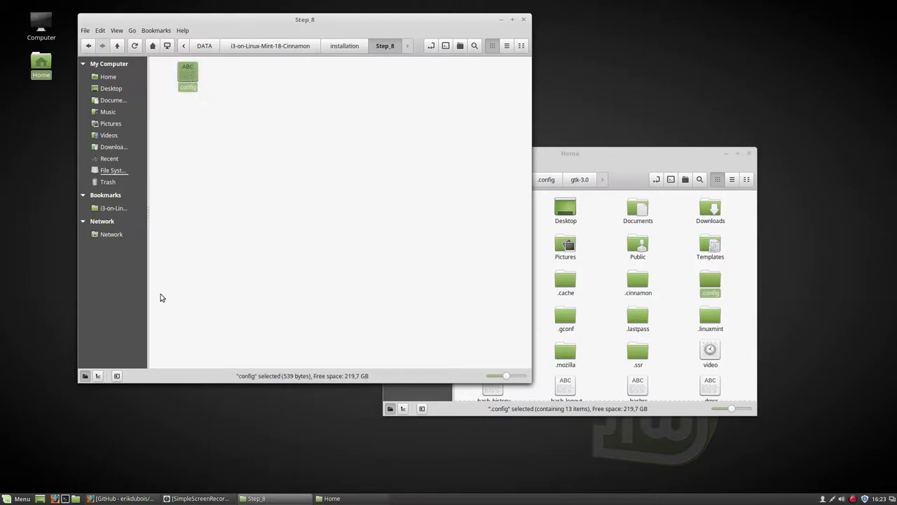
- Launch Terminator from the Menu and bring up its Preferences window on the Global settings
click(20, 498)
text(termin)
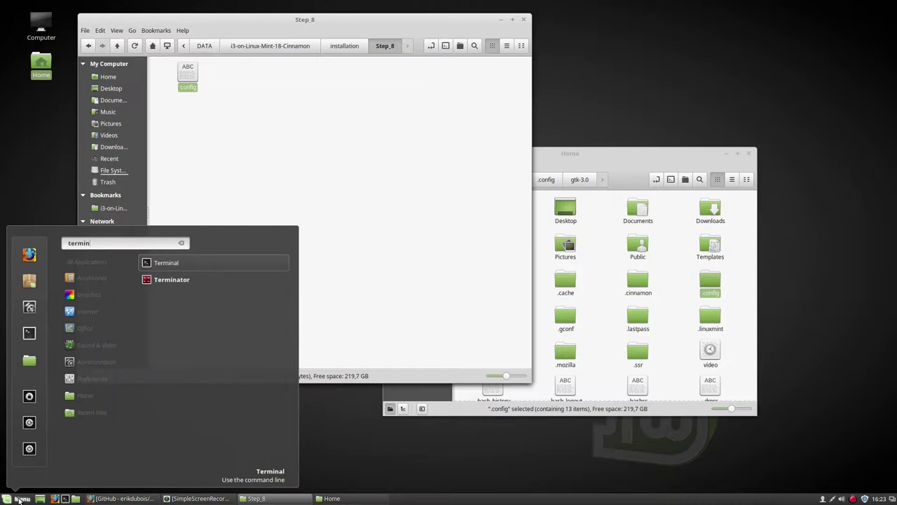
key(Down)
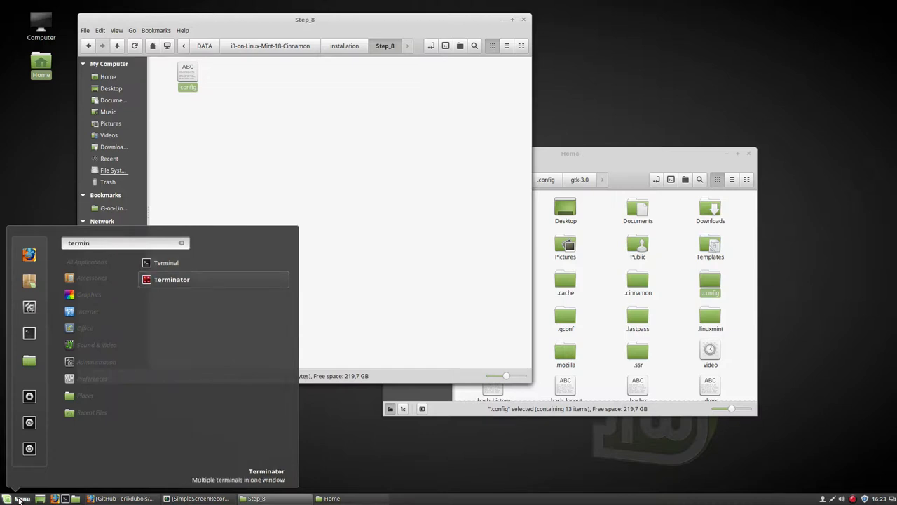
key(Return)
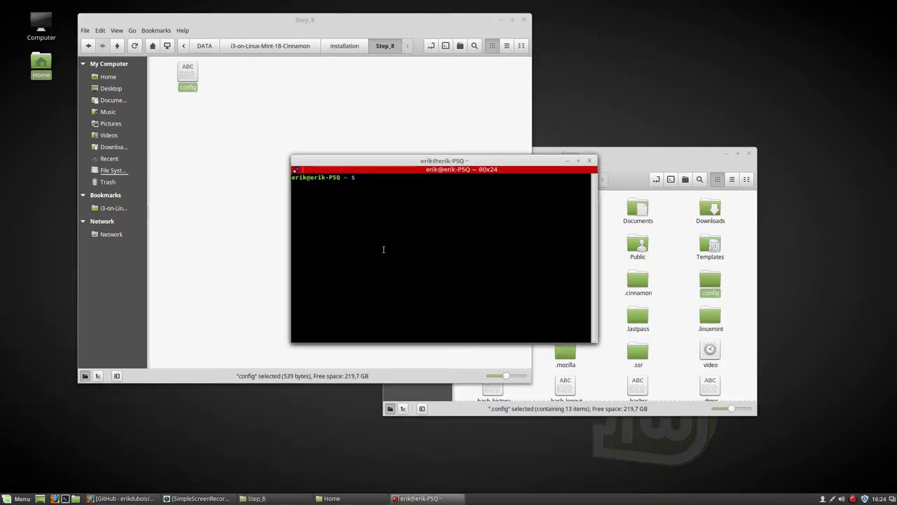
right_click(384, 249)
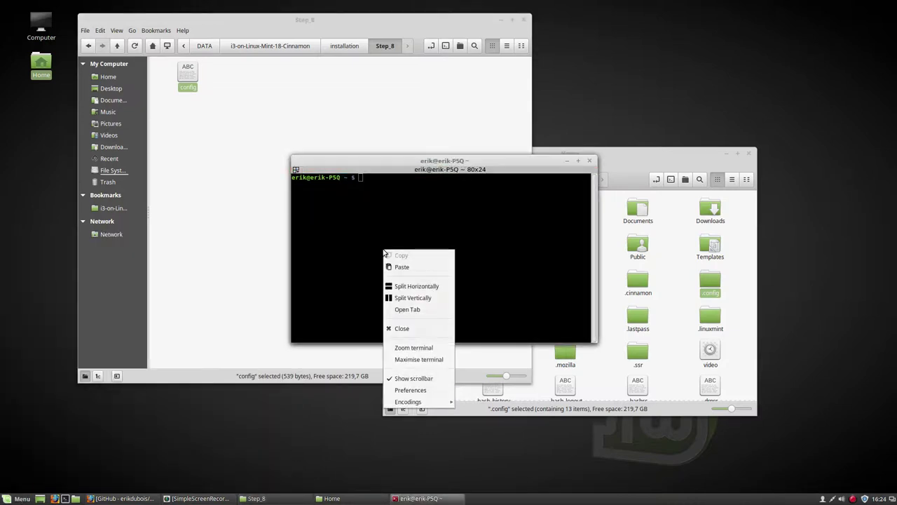
click(410, 390)
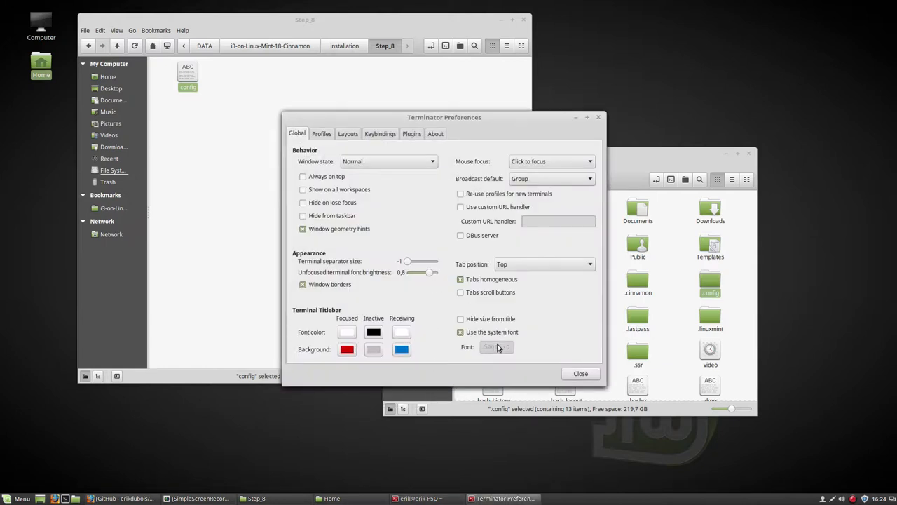
click(626, 152)
- Show ~/.config in the home window and untick 'Use the system font' in Terminator Preferences
mouse_move(631, 153)
mouse_down()
mouse_move(804, 120)
mouse_move(750, 41)
mouse_up()
click(742, 198)
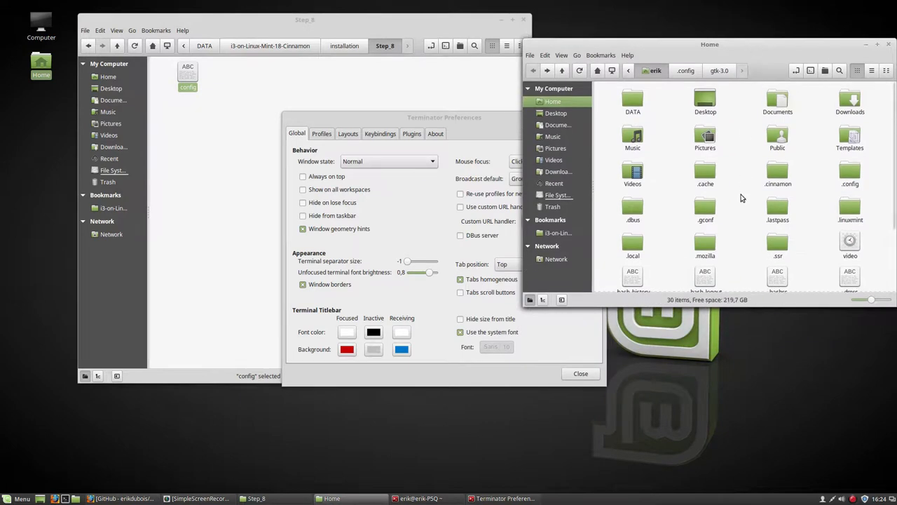
double_click(848, 177)
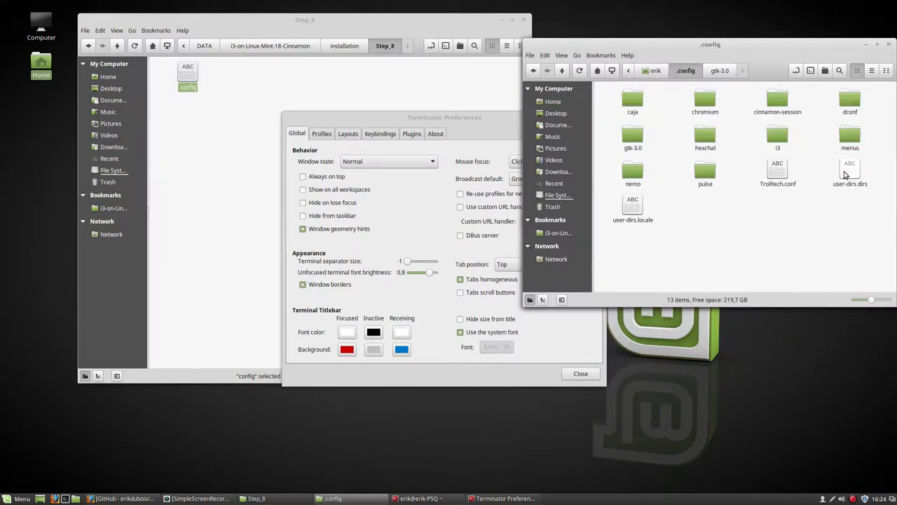
drag(630, 242, 887, 88)
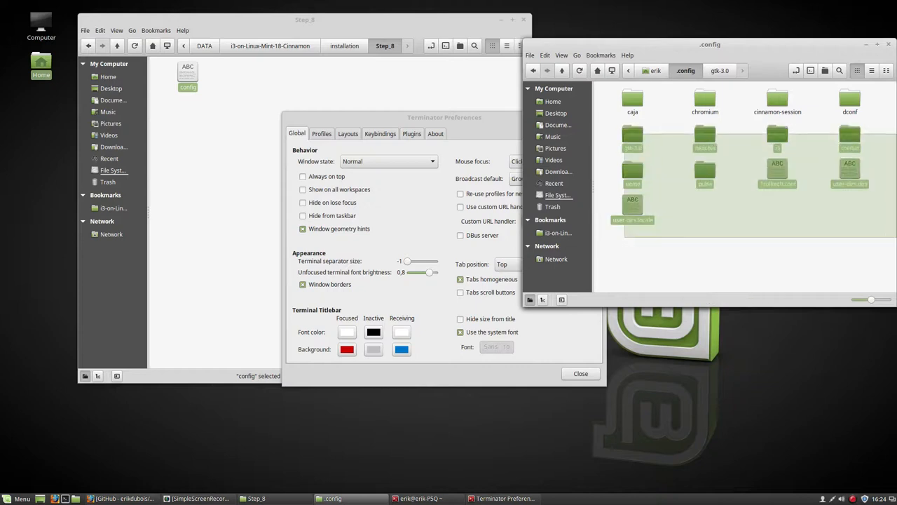
click(750, 248)
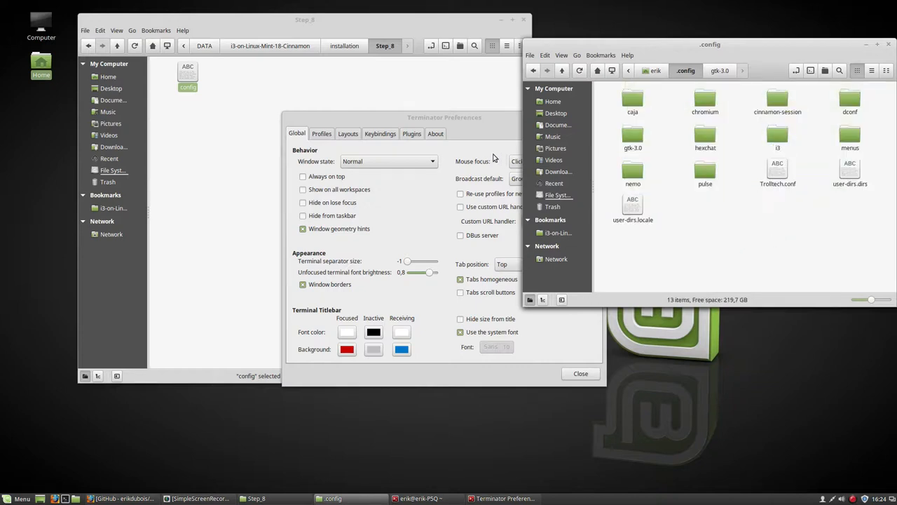
drag(457, 119, 352, 116)
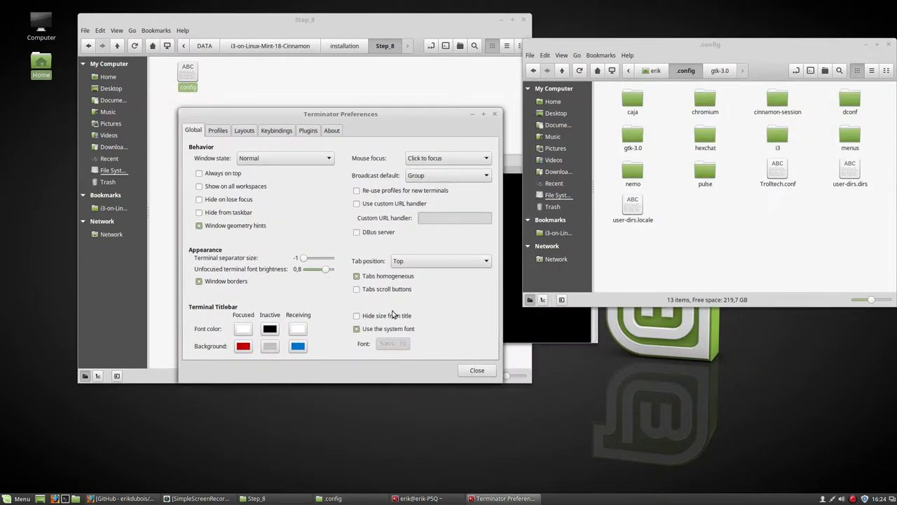
click(356, 329)
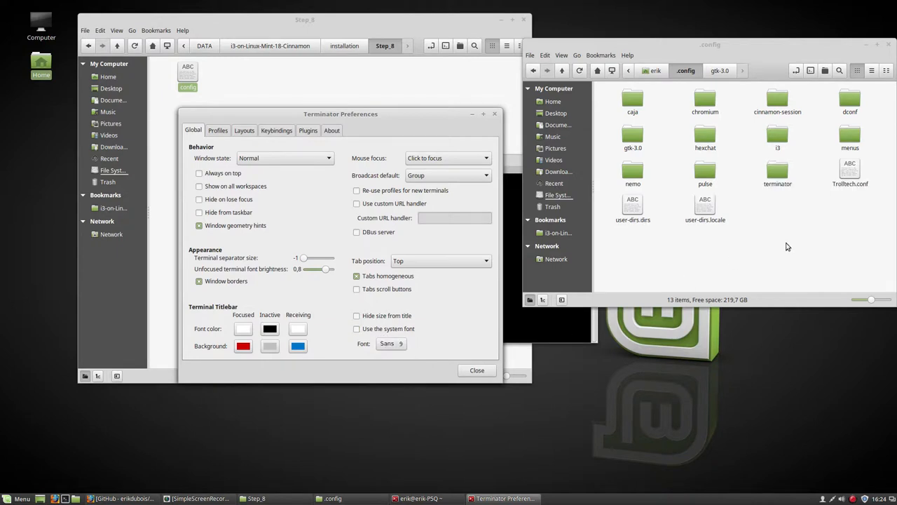
- Enter the newly created terminator folder in ~/.config showing its config file
click(778, 175)
click(778, 176)
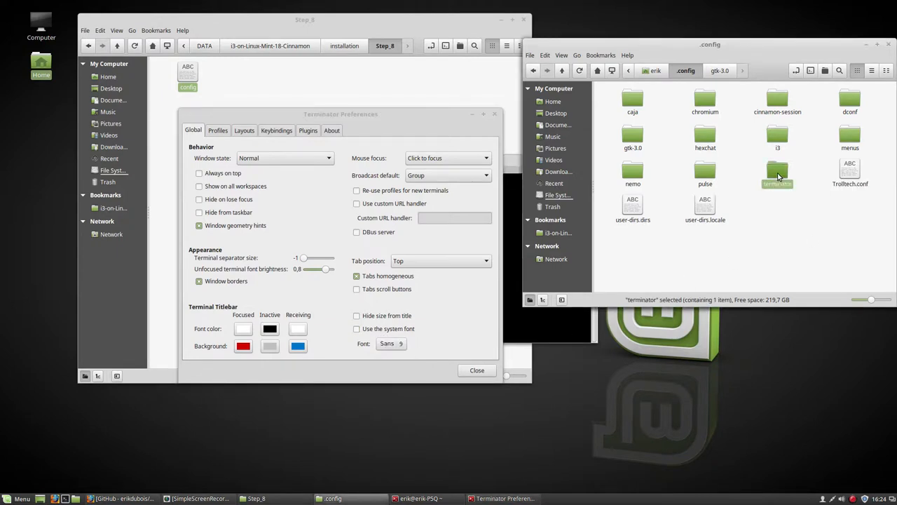
double_click(778, 175)
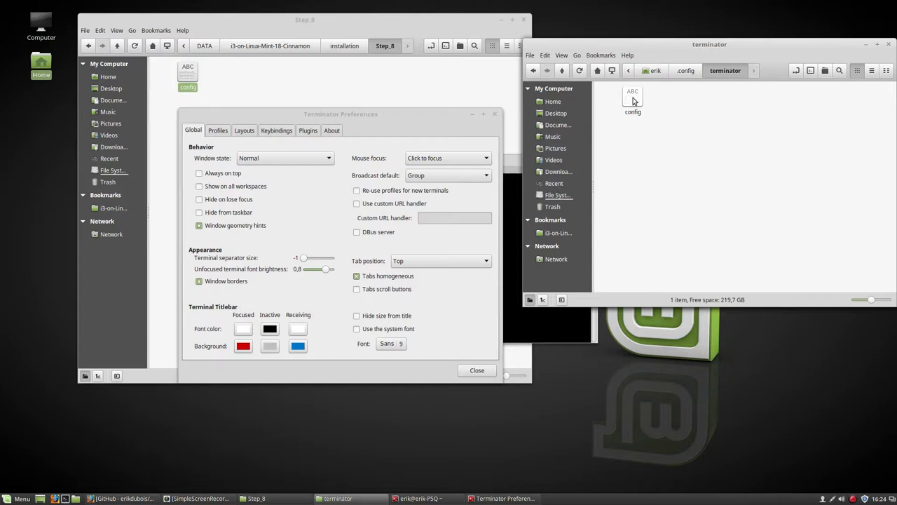
- Copy Step_8's config into ~/.config/terminator, replacing the existing config file
click(195, 76)
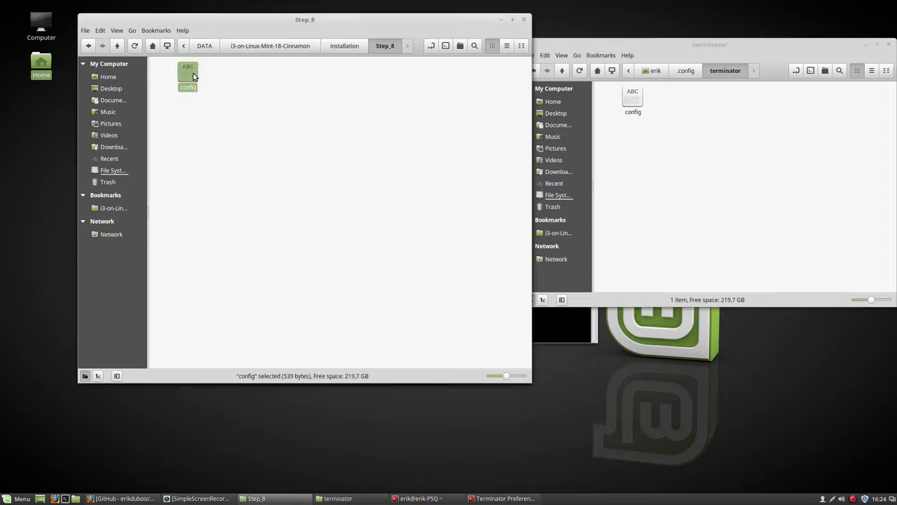
key(ctrl+c)
click(656, 178)
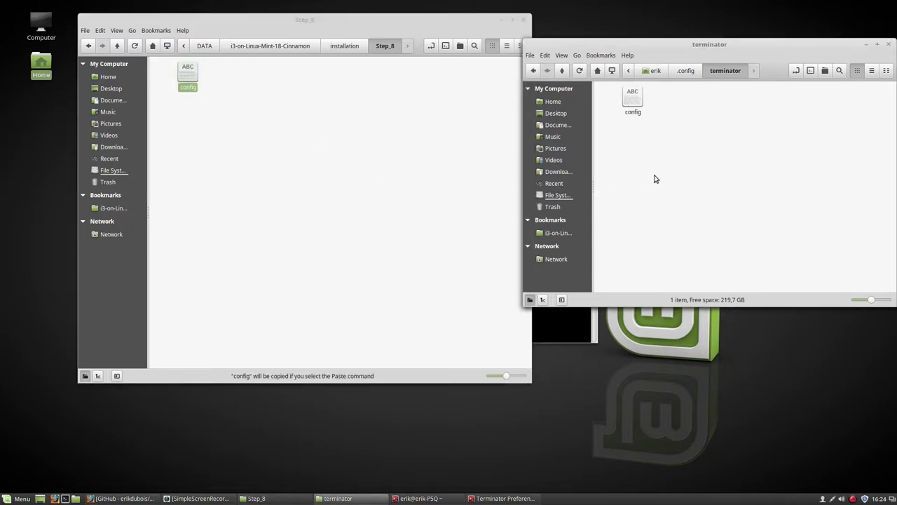
key(ctrl+v)
click(814, 317)
click(633, 103)
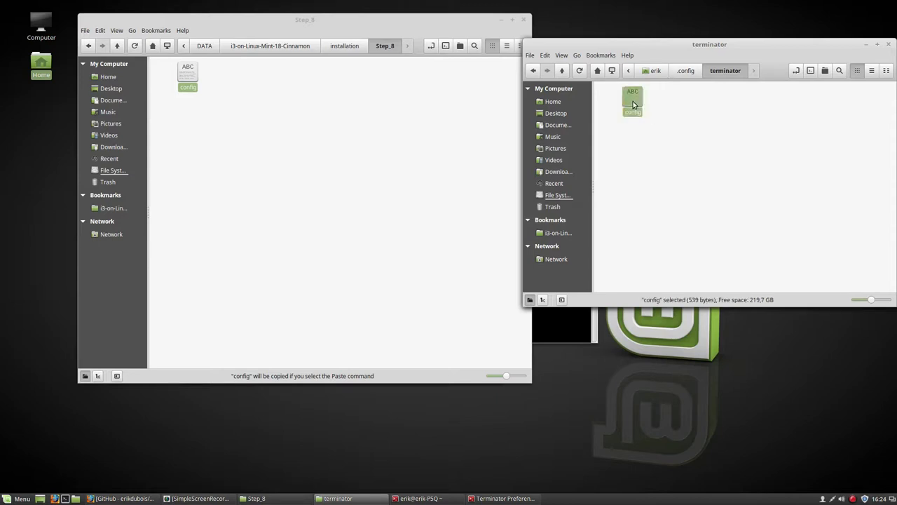
- Close Terminator Preferences and the terminal, relaunch Terminator to see the new transparent look, then close it
click(500, 498)
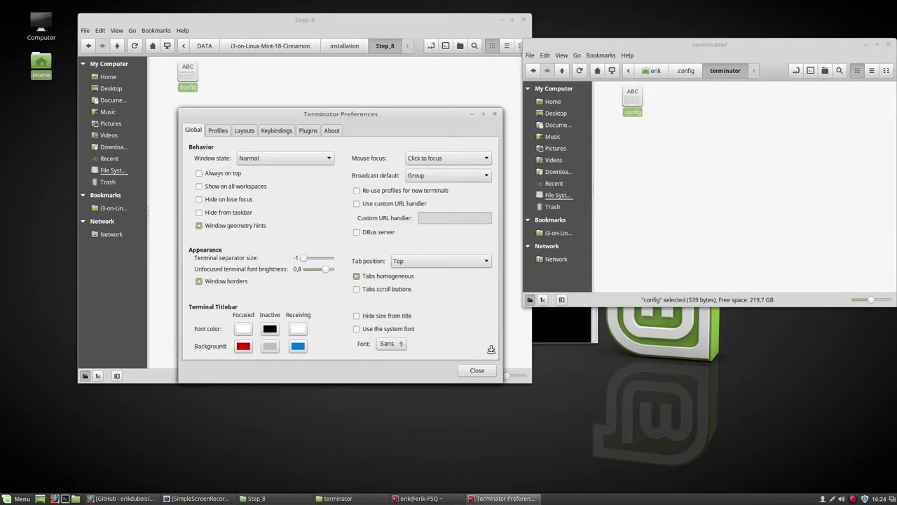
click(498, 113)
click(419, 498)
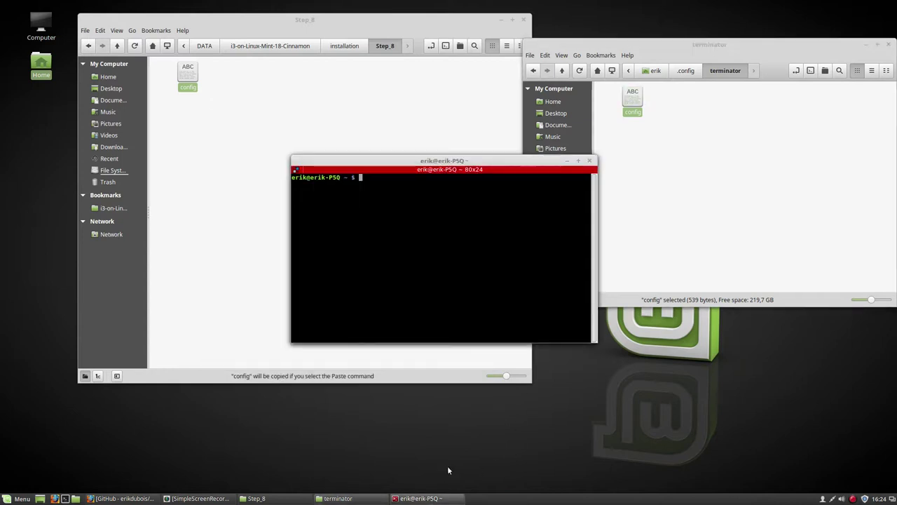
click(590, 164)
key(super)
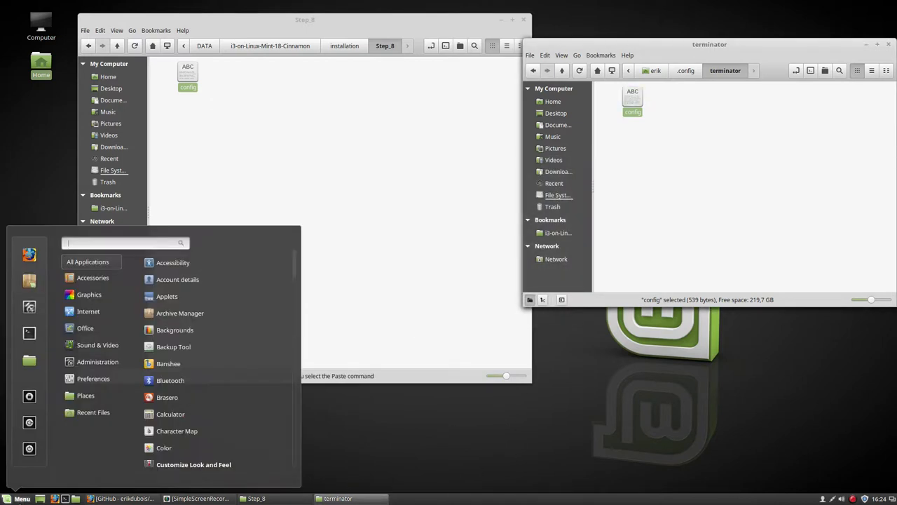
text(ter)
click(170, 430)
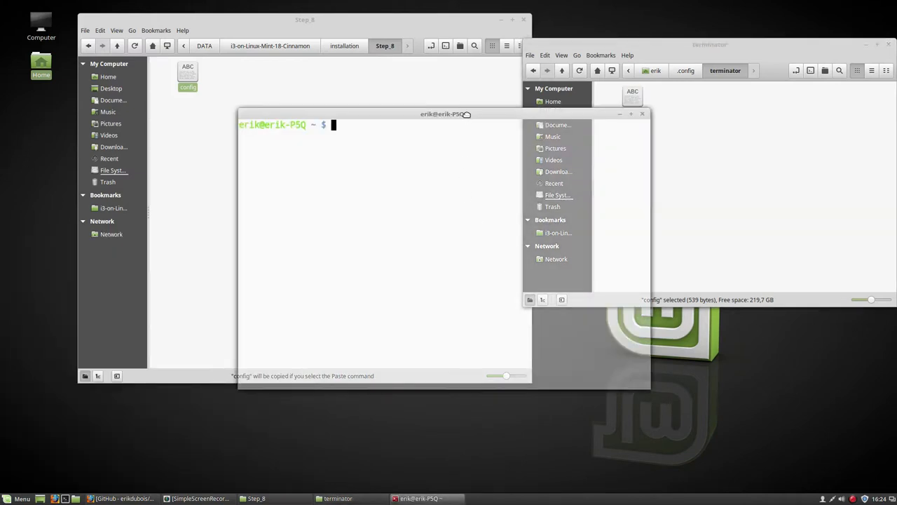
mouse_move(469, 114)
mouse_down()
mouse_move(731, 196)
mouse_move(533, 186)
mouse_up()
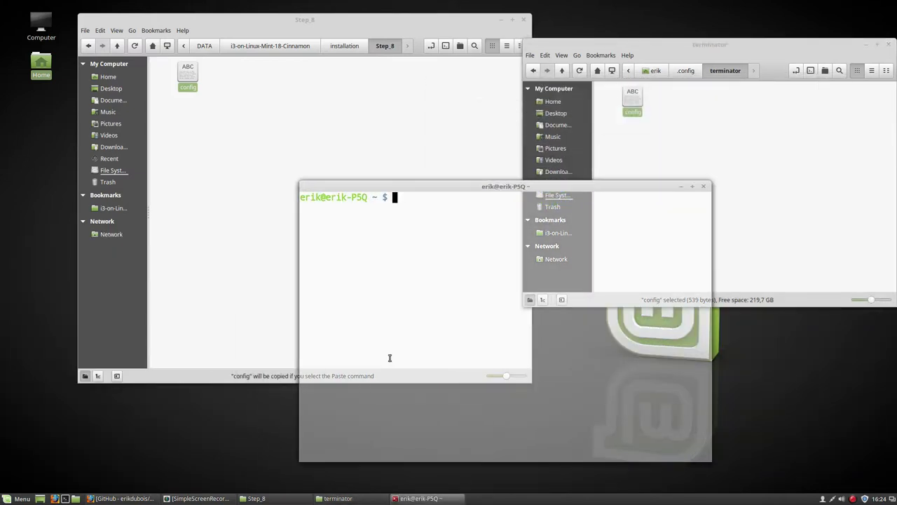
click(704, 187)
click(689, 103)
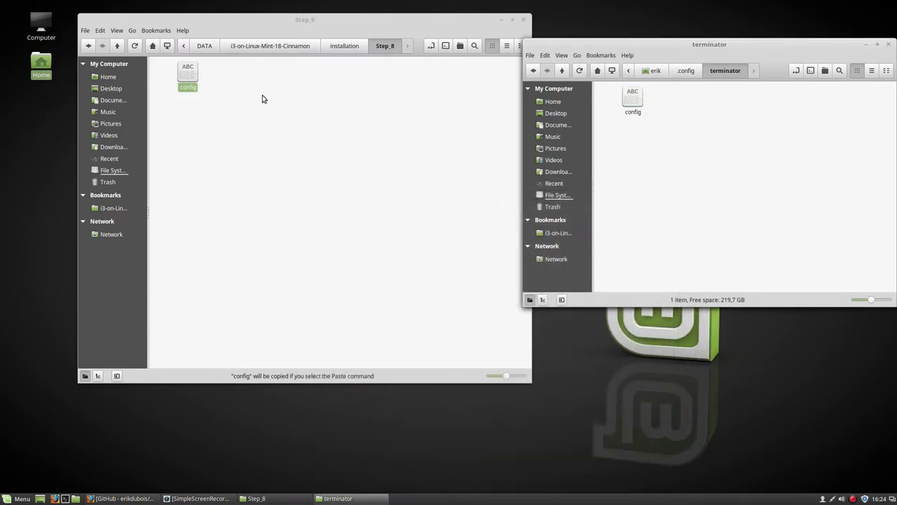
- Browse Step_9 and look inside its Variety and Gimp folders
click(345, 46)
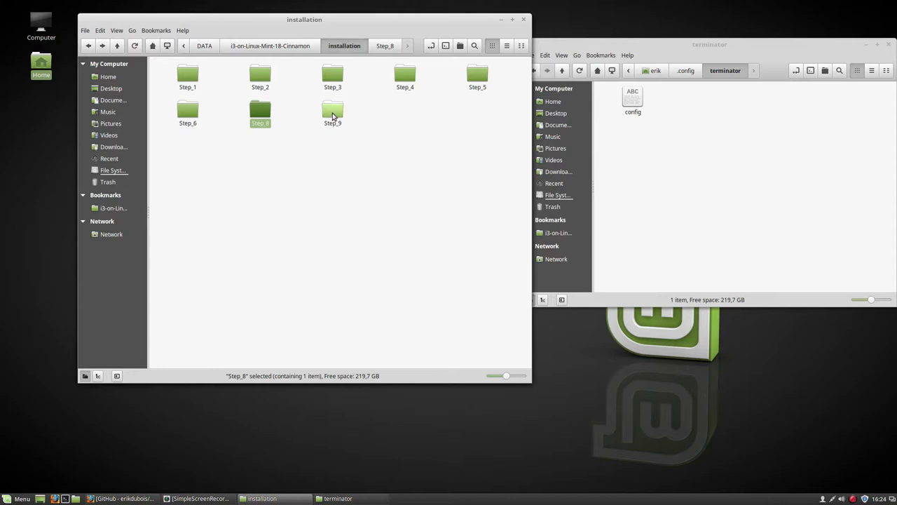
double_click(332, 114)
drag(183, 121, 389, 68)
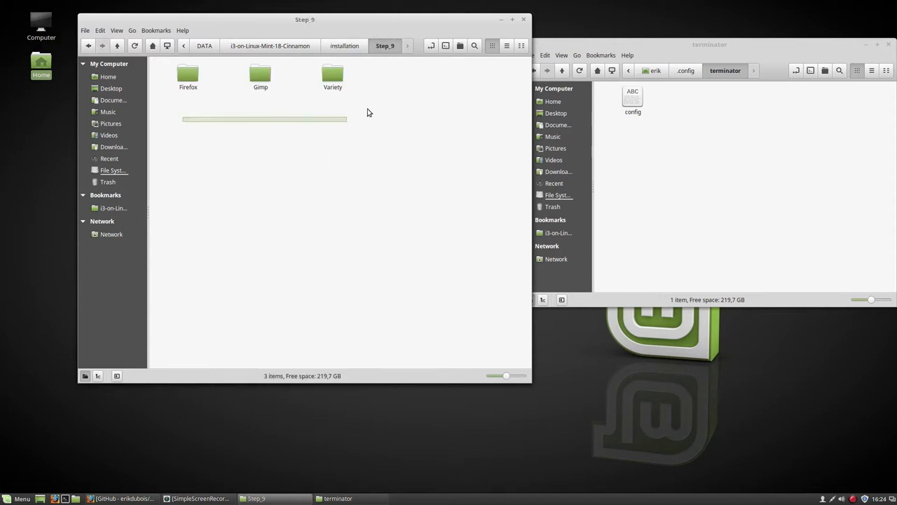
click(423, 112)
double_click(332, 77)
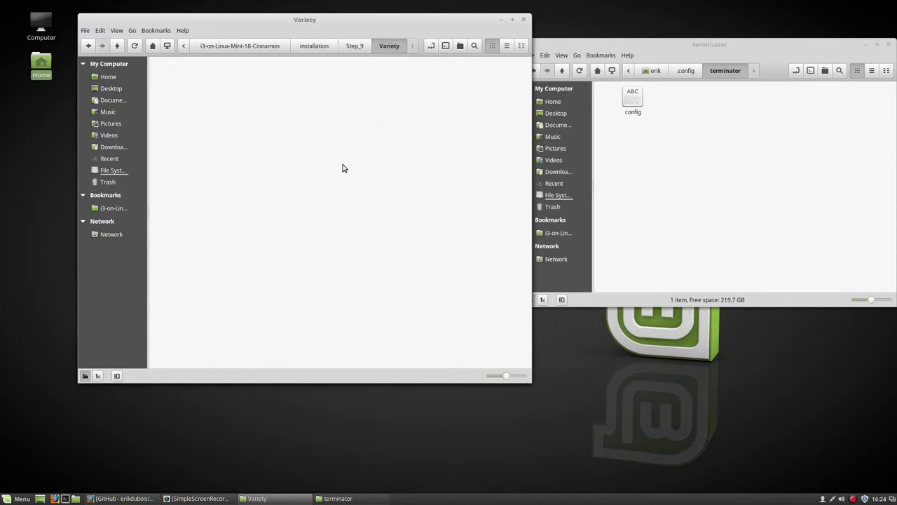
click(355, 46)
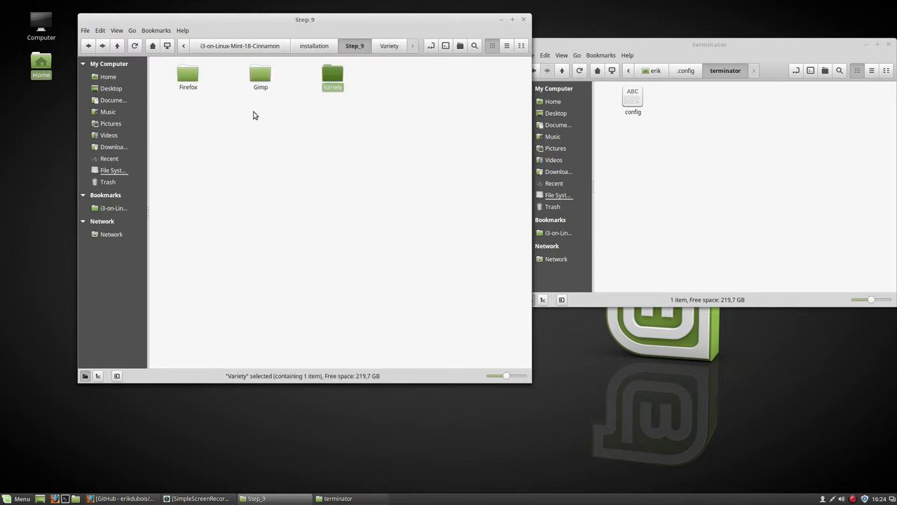
double_click(261, 78)
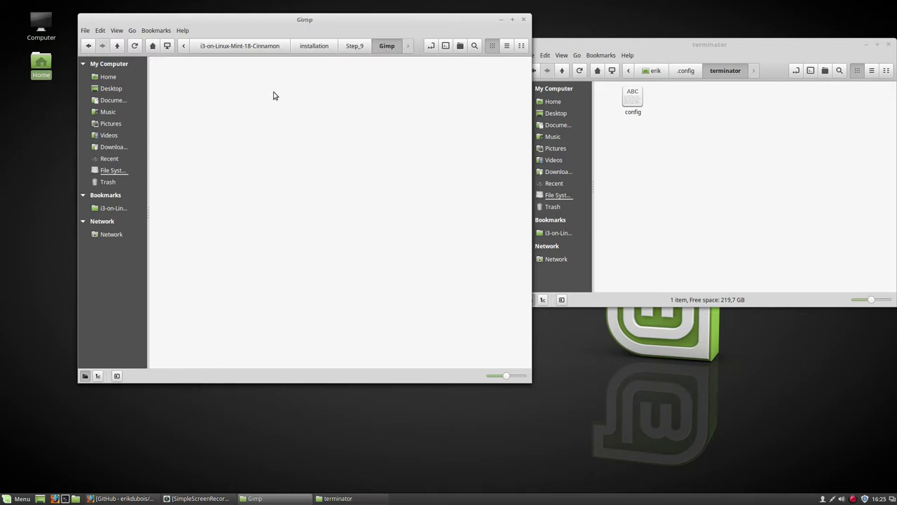
click(354, 46)
- Look inside Step_9's Firefox folder, then return to the i3-on-Linux-Mint-18-Cinnamon repository root
click(188, 77)
double_click(195, 77)
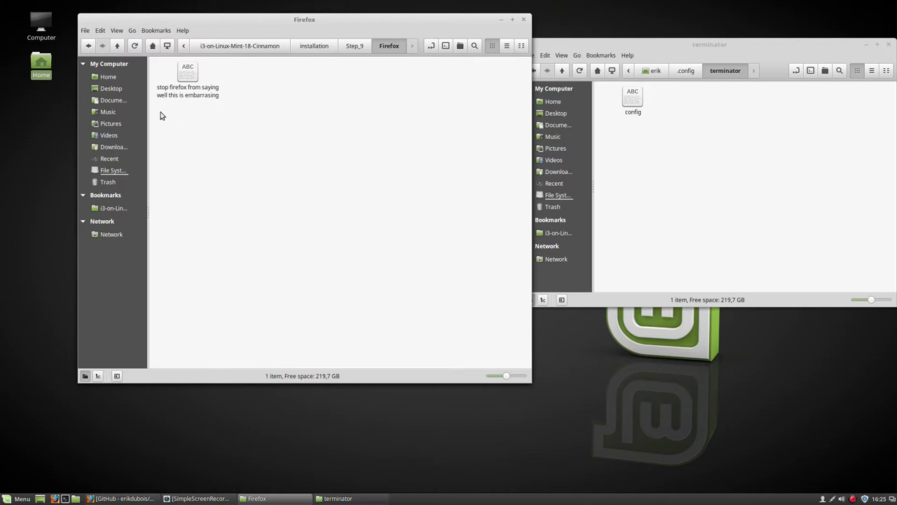
drag(160, 112, 272, 74)
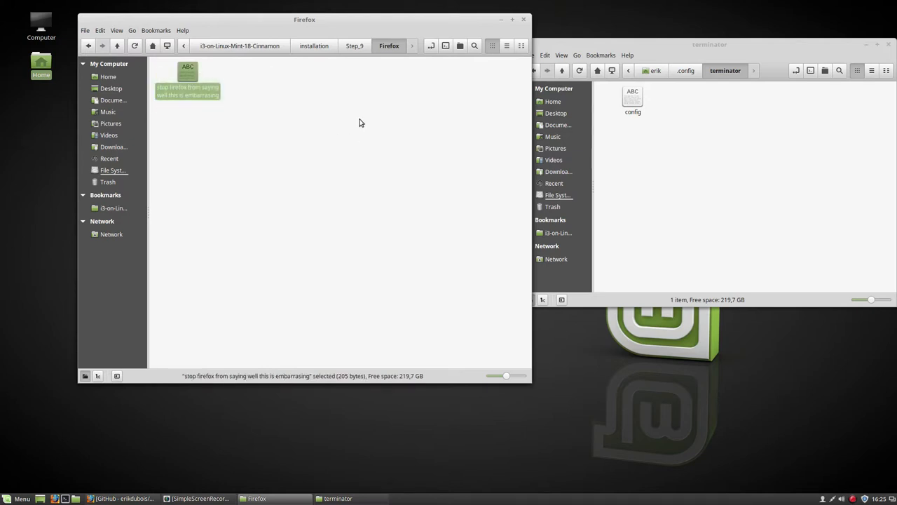
click(354, 46)
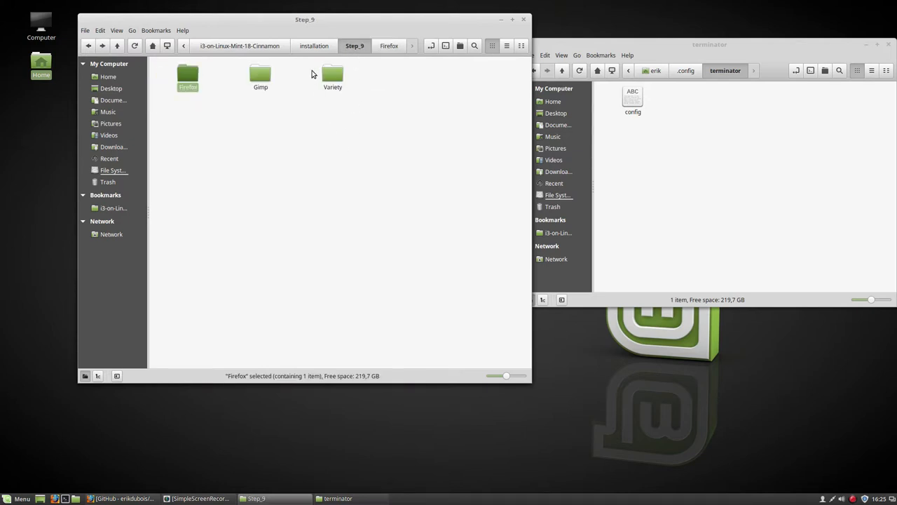
click(314, 45)
click(259, 46)
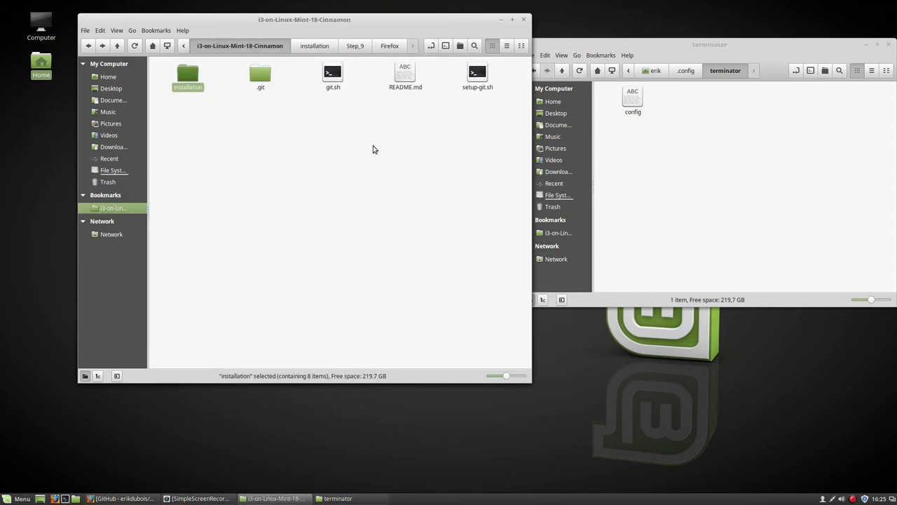
click(19, 498)
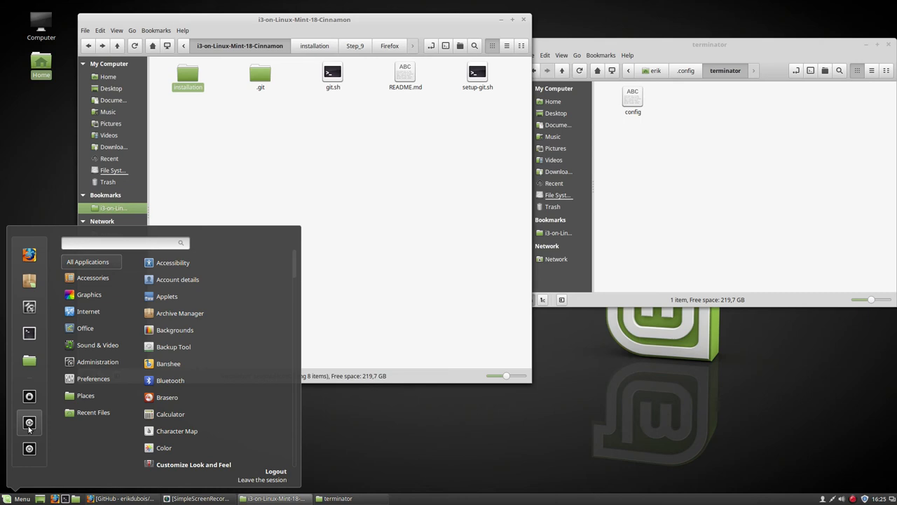
click(677, 239)
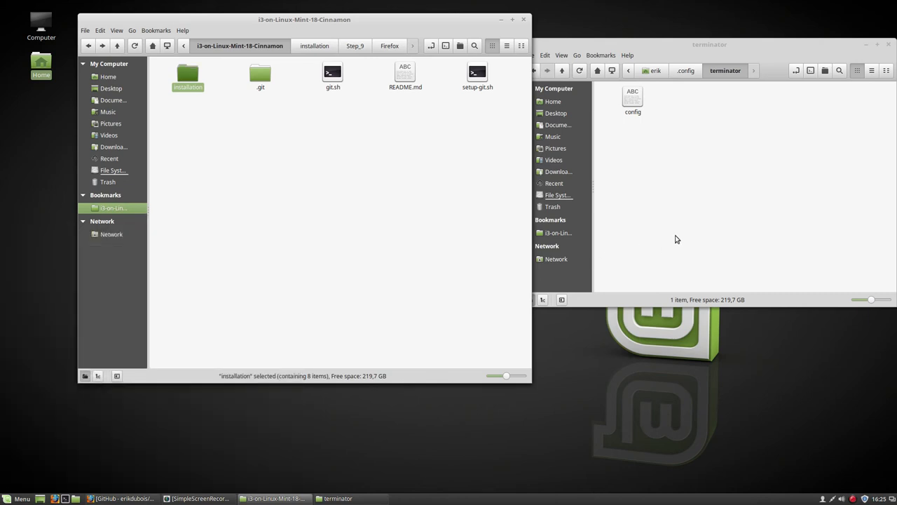